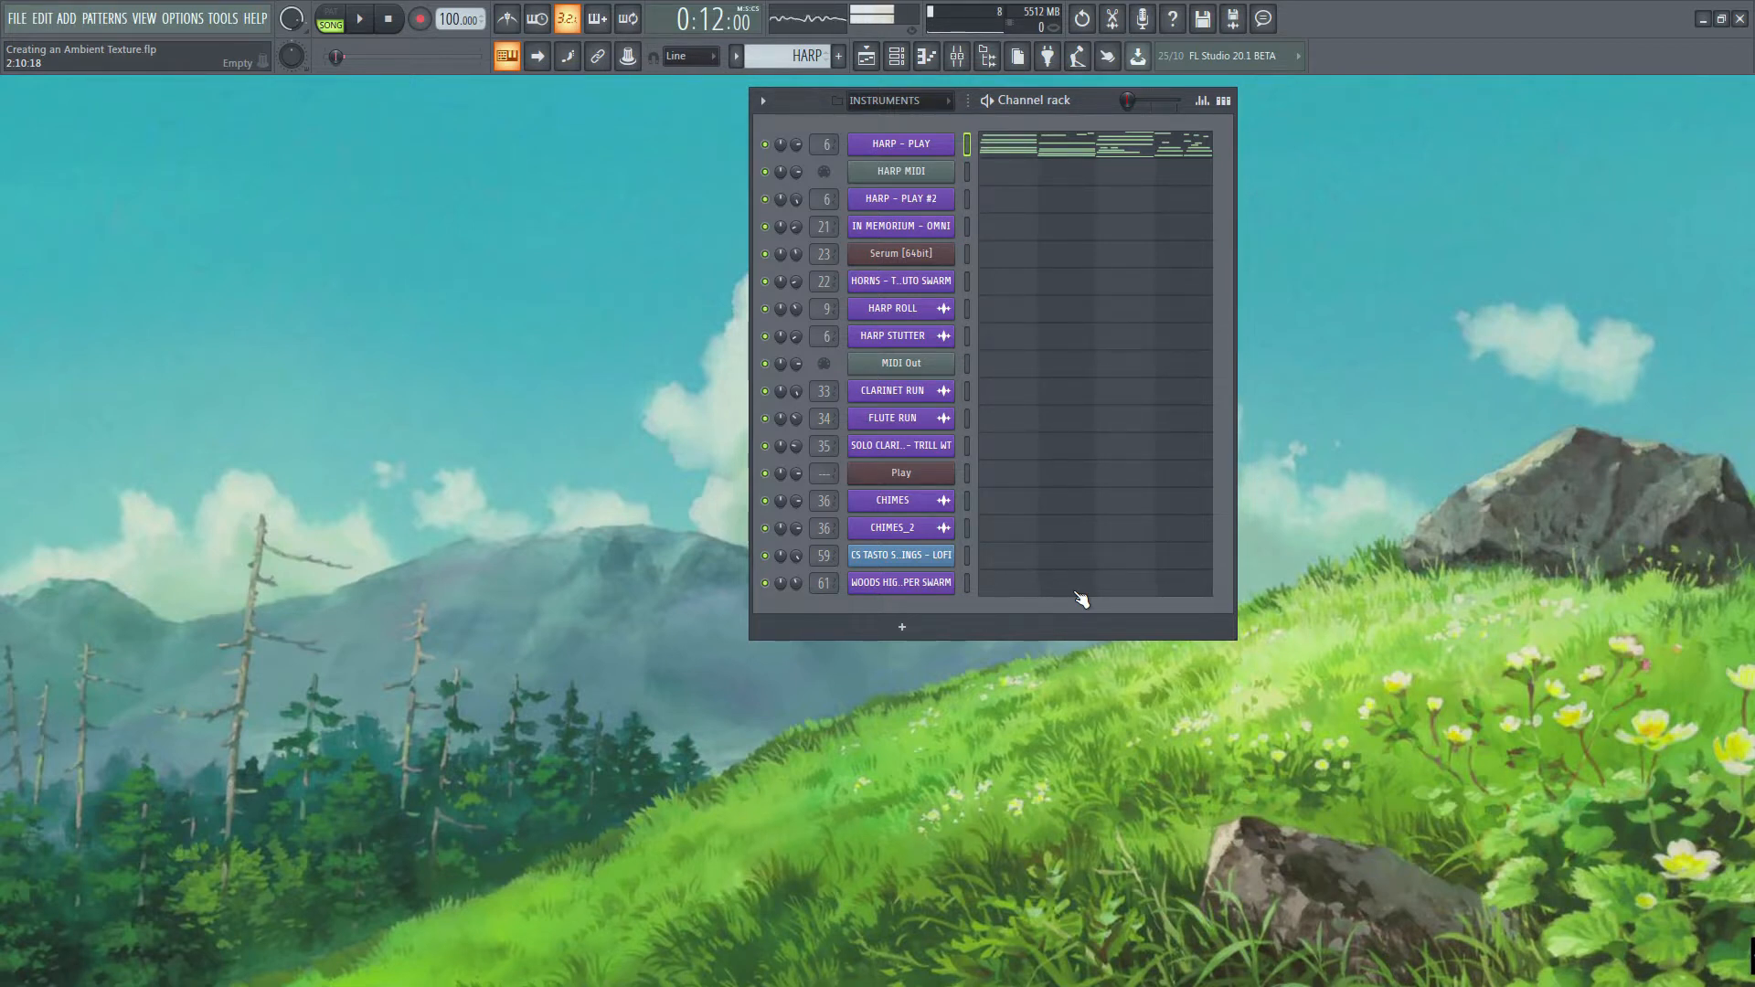
Step: Play the looped harp section, look over the mixer and the playlist, and stop playback
click(366, 19)
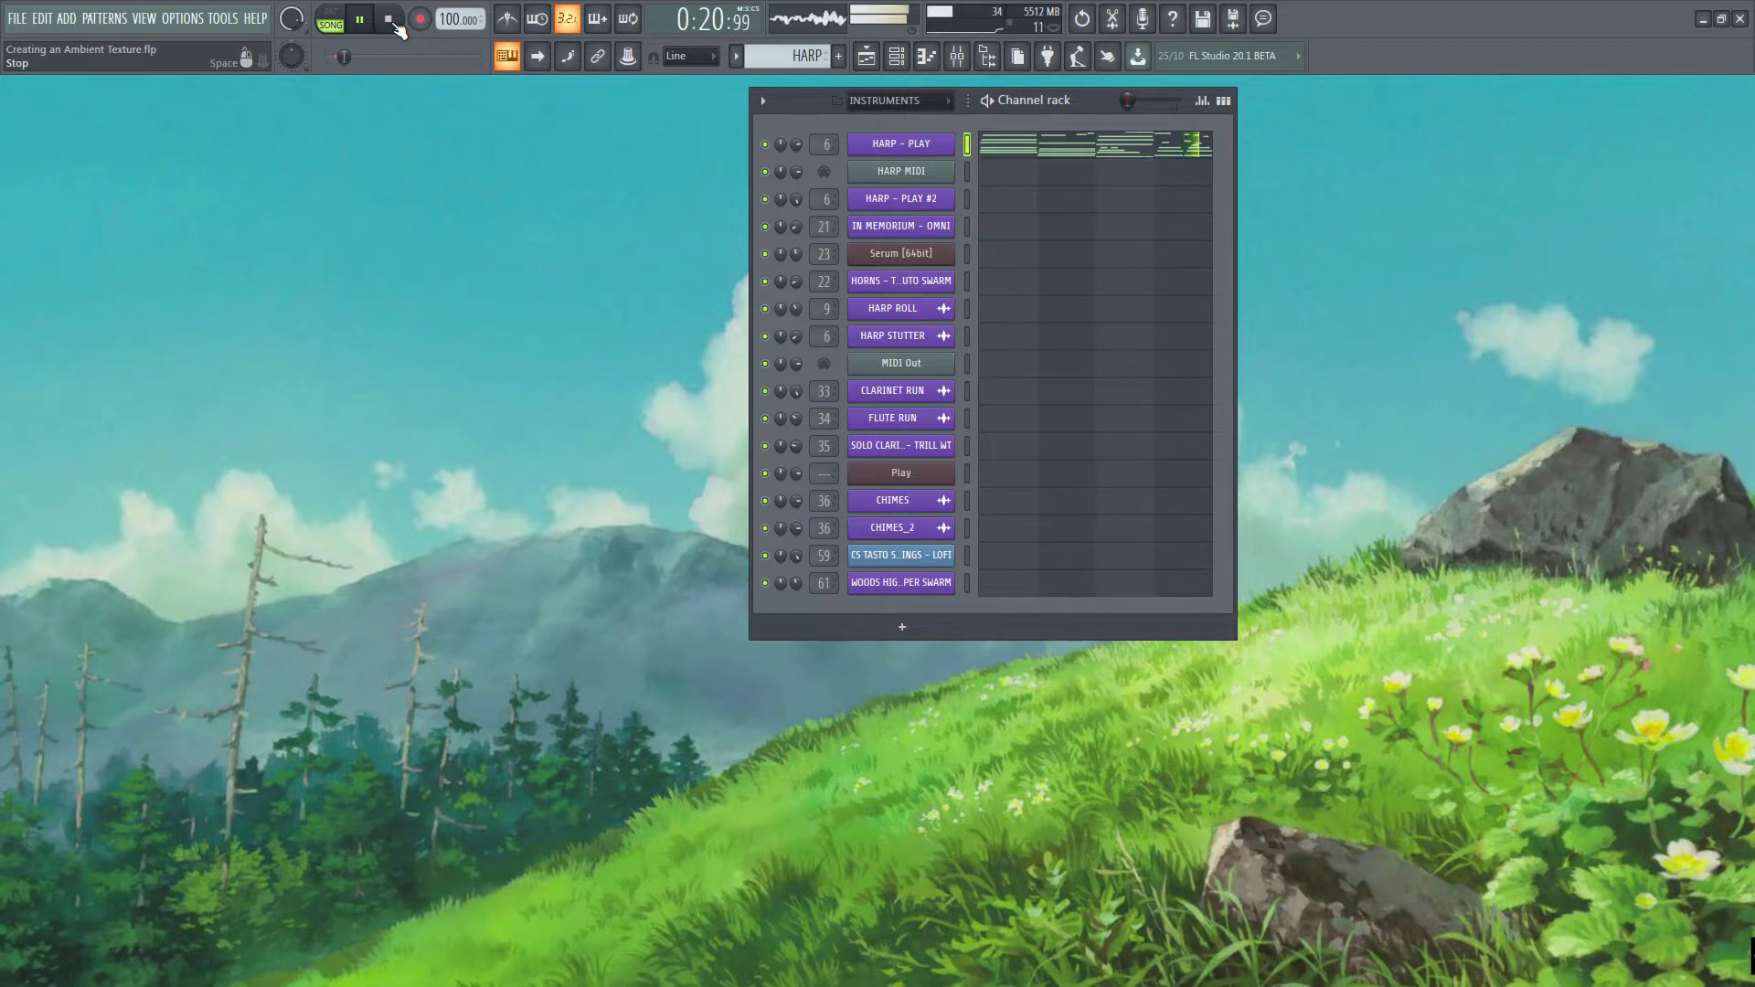
click(957, 56)
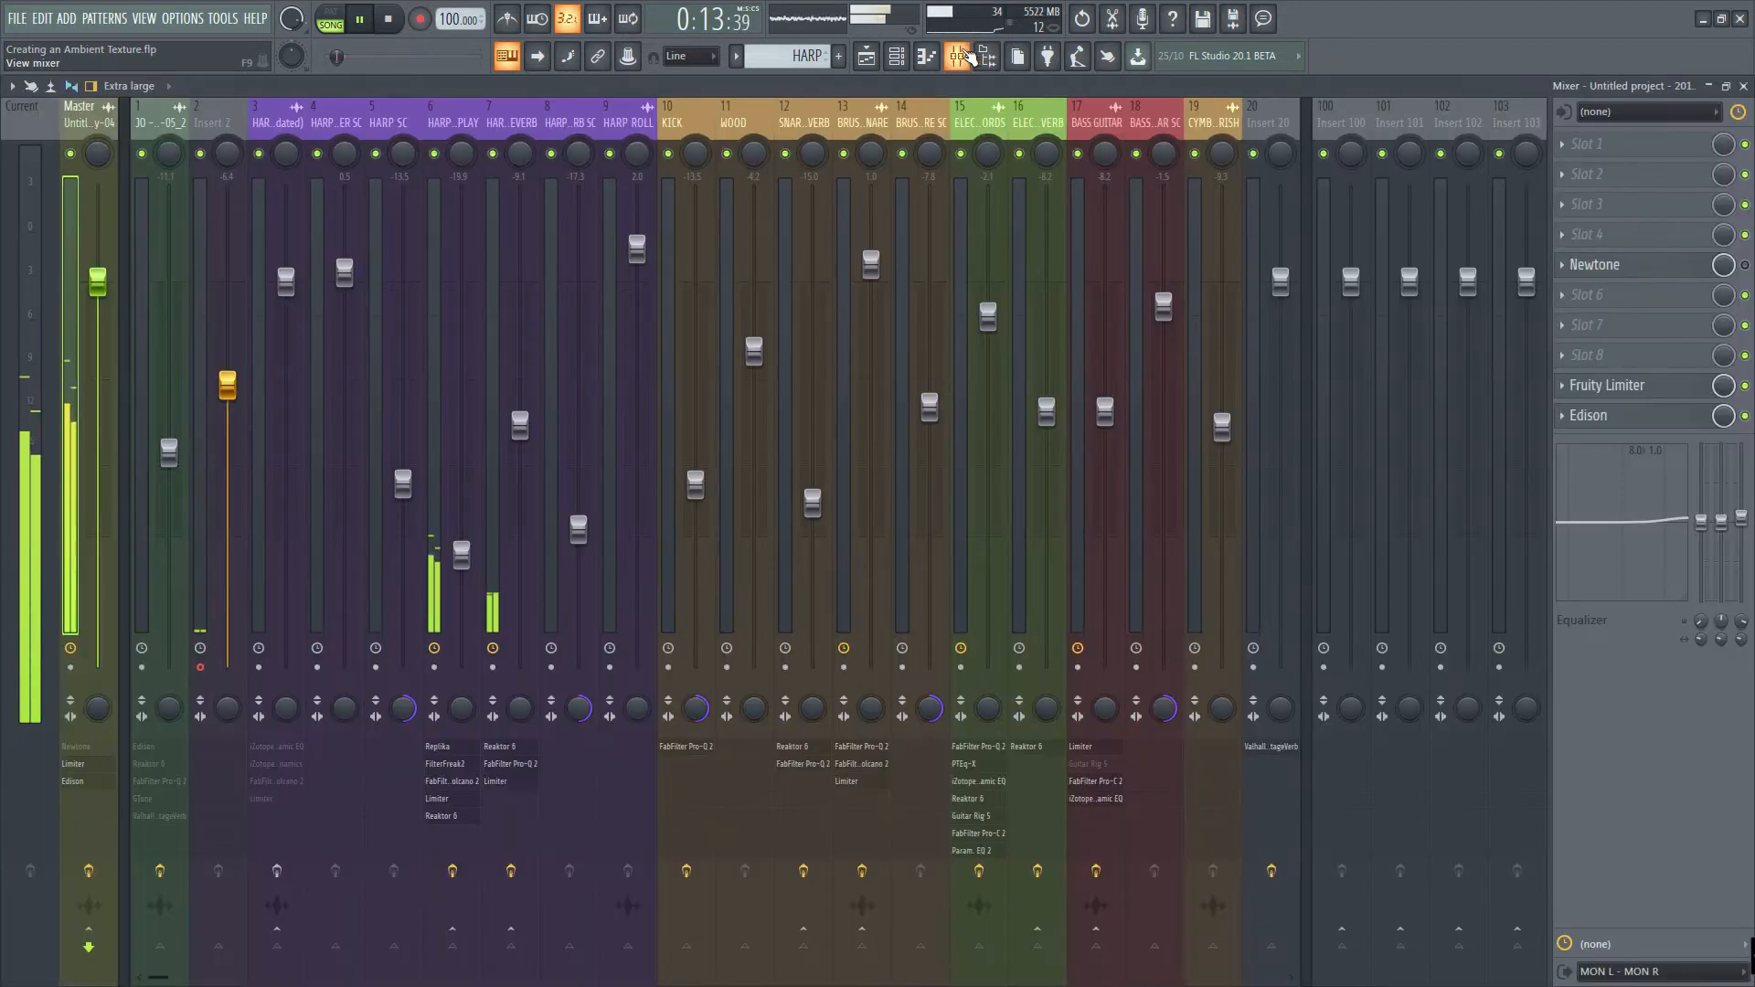
click(868, 58)
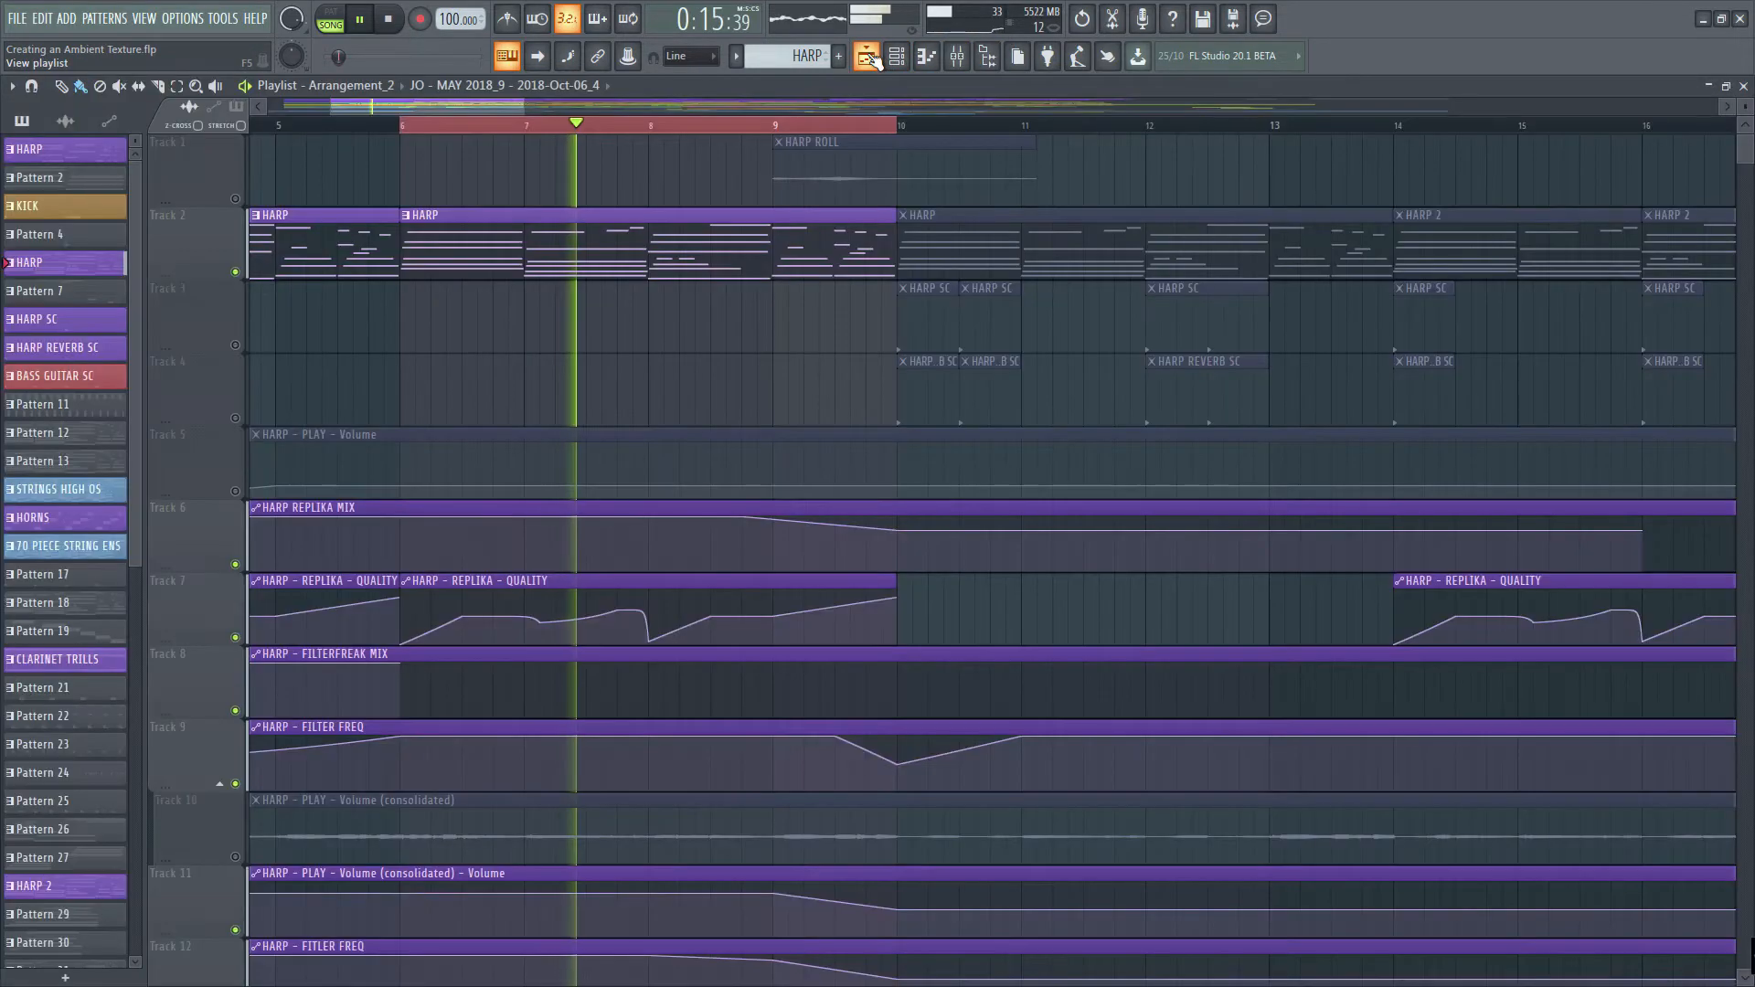
click(868, 57)
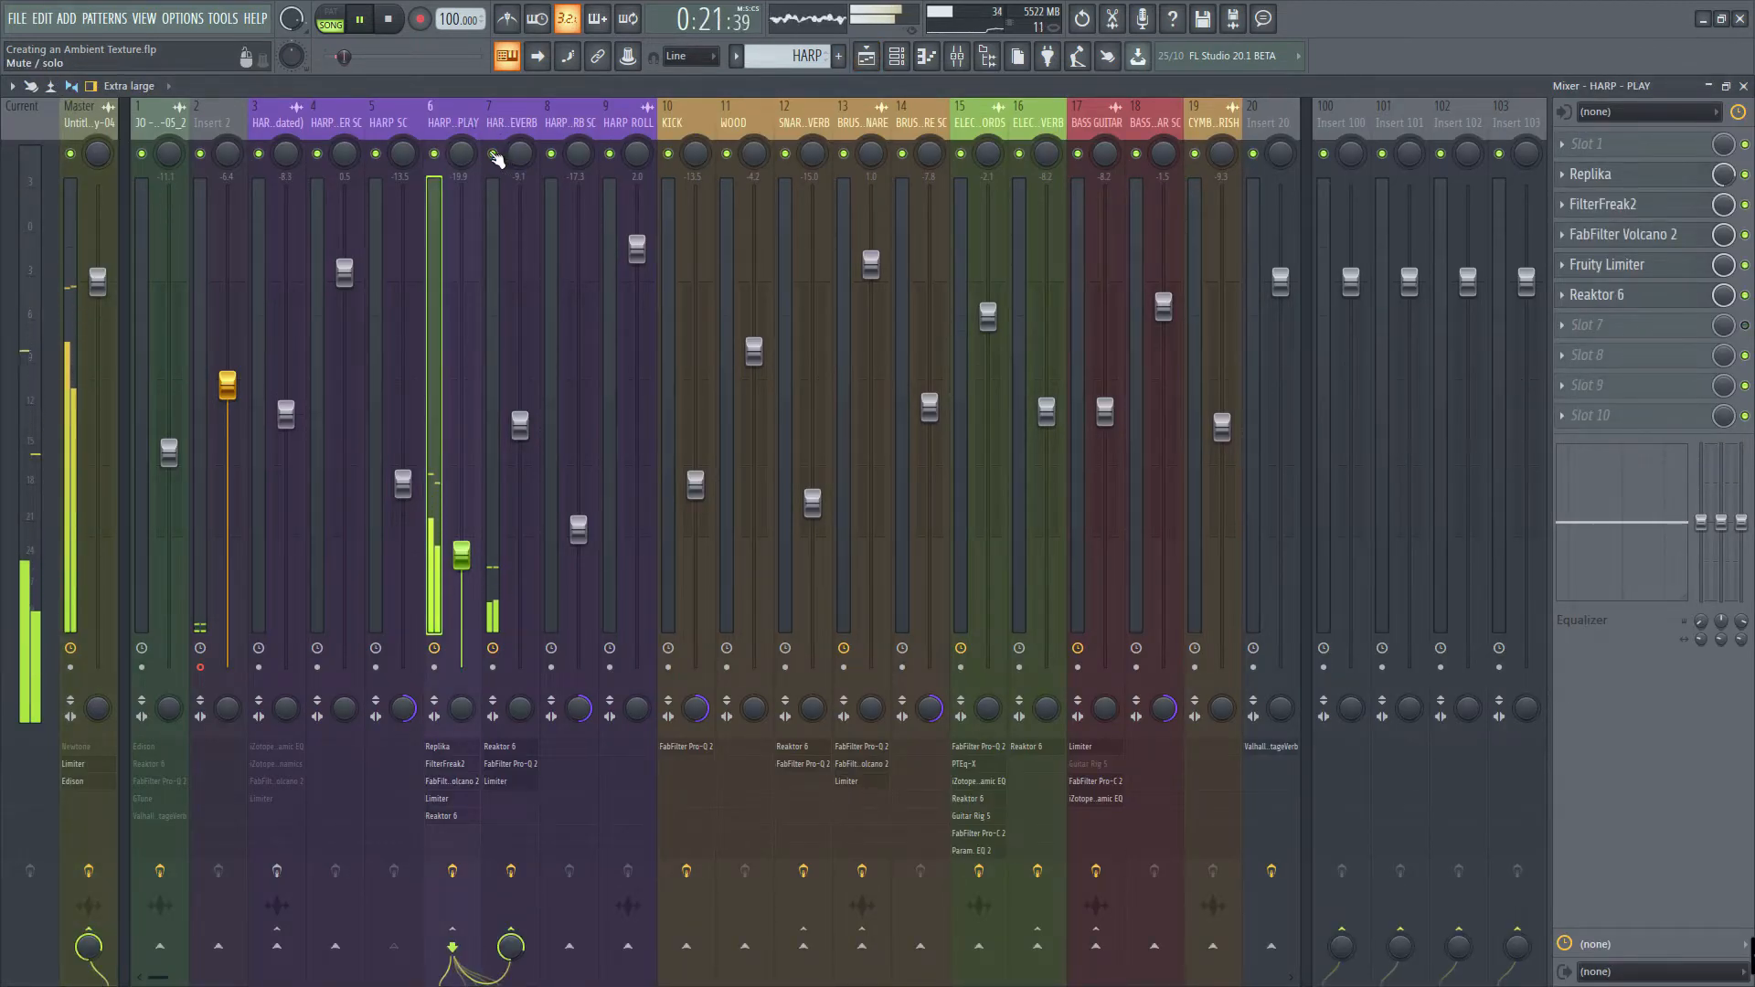
key(space)
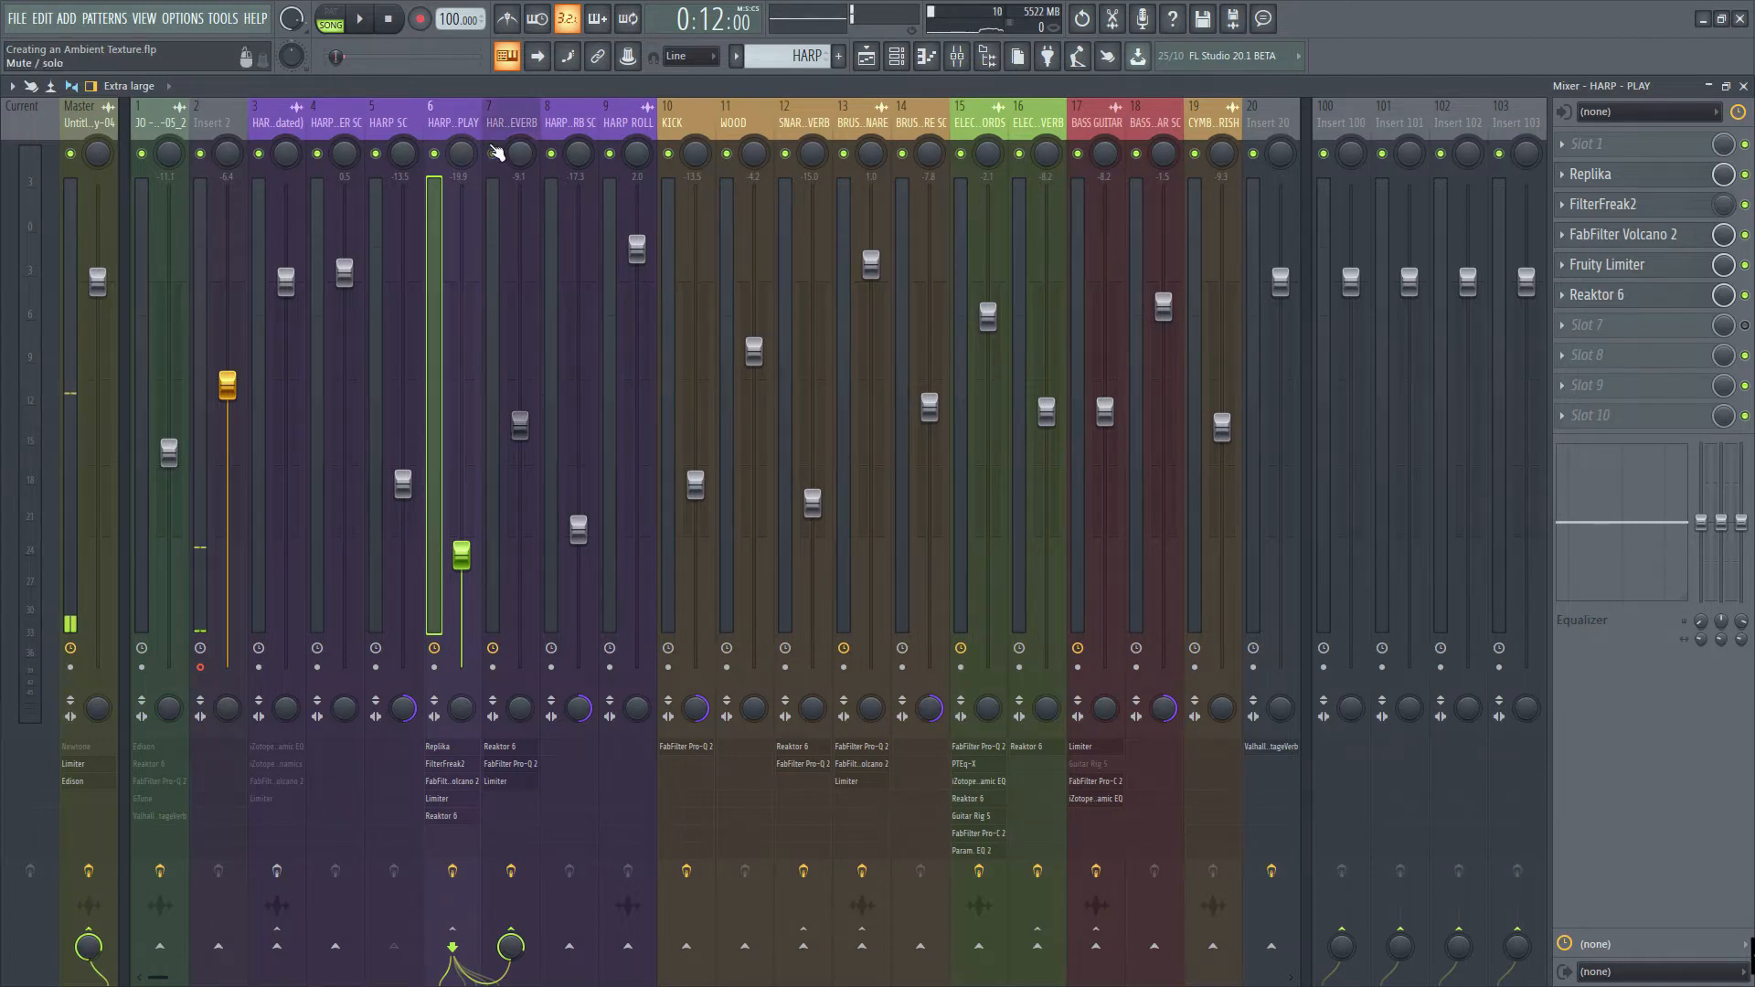
Step: Mute the HARP - REVERB mixer track, bypass all effects on HARP - PLAY, and play the dry harp
click(493, 153)
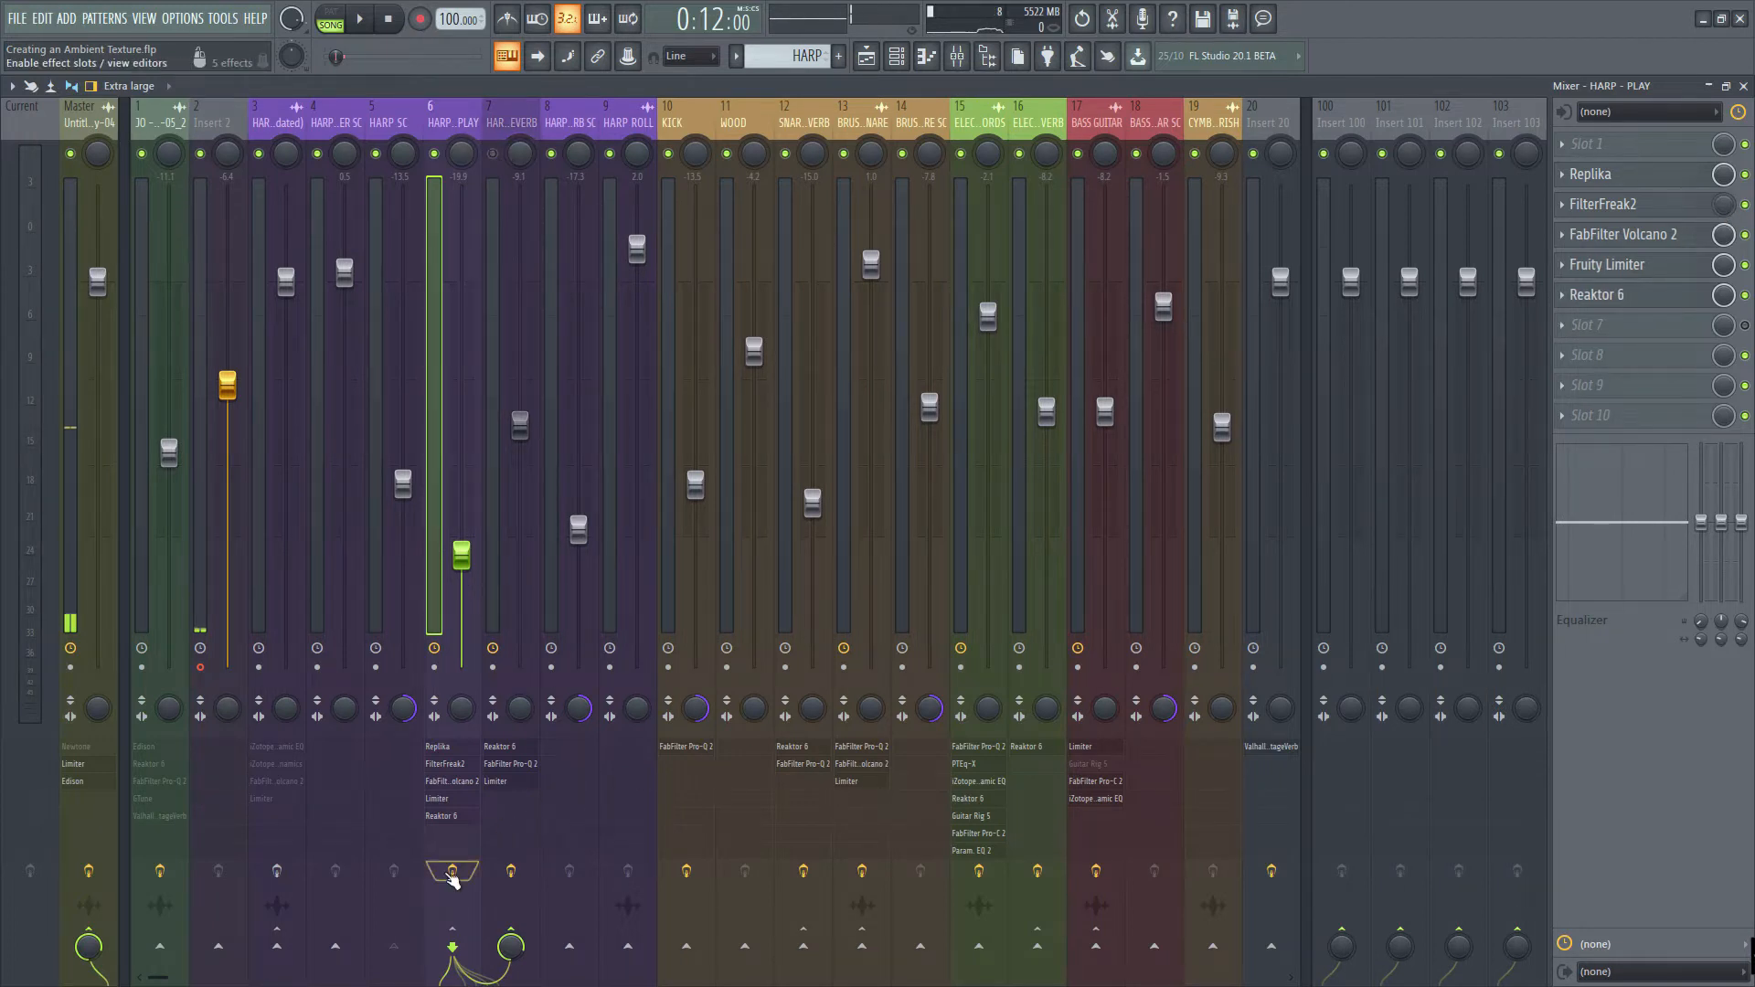
click(452, 870)
key(space)
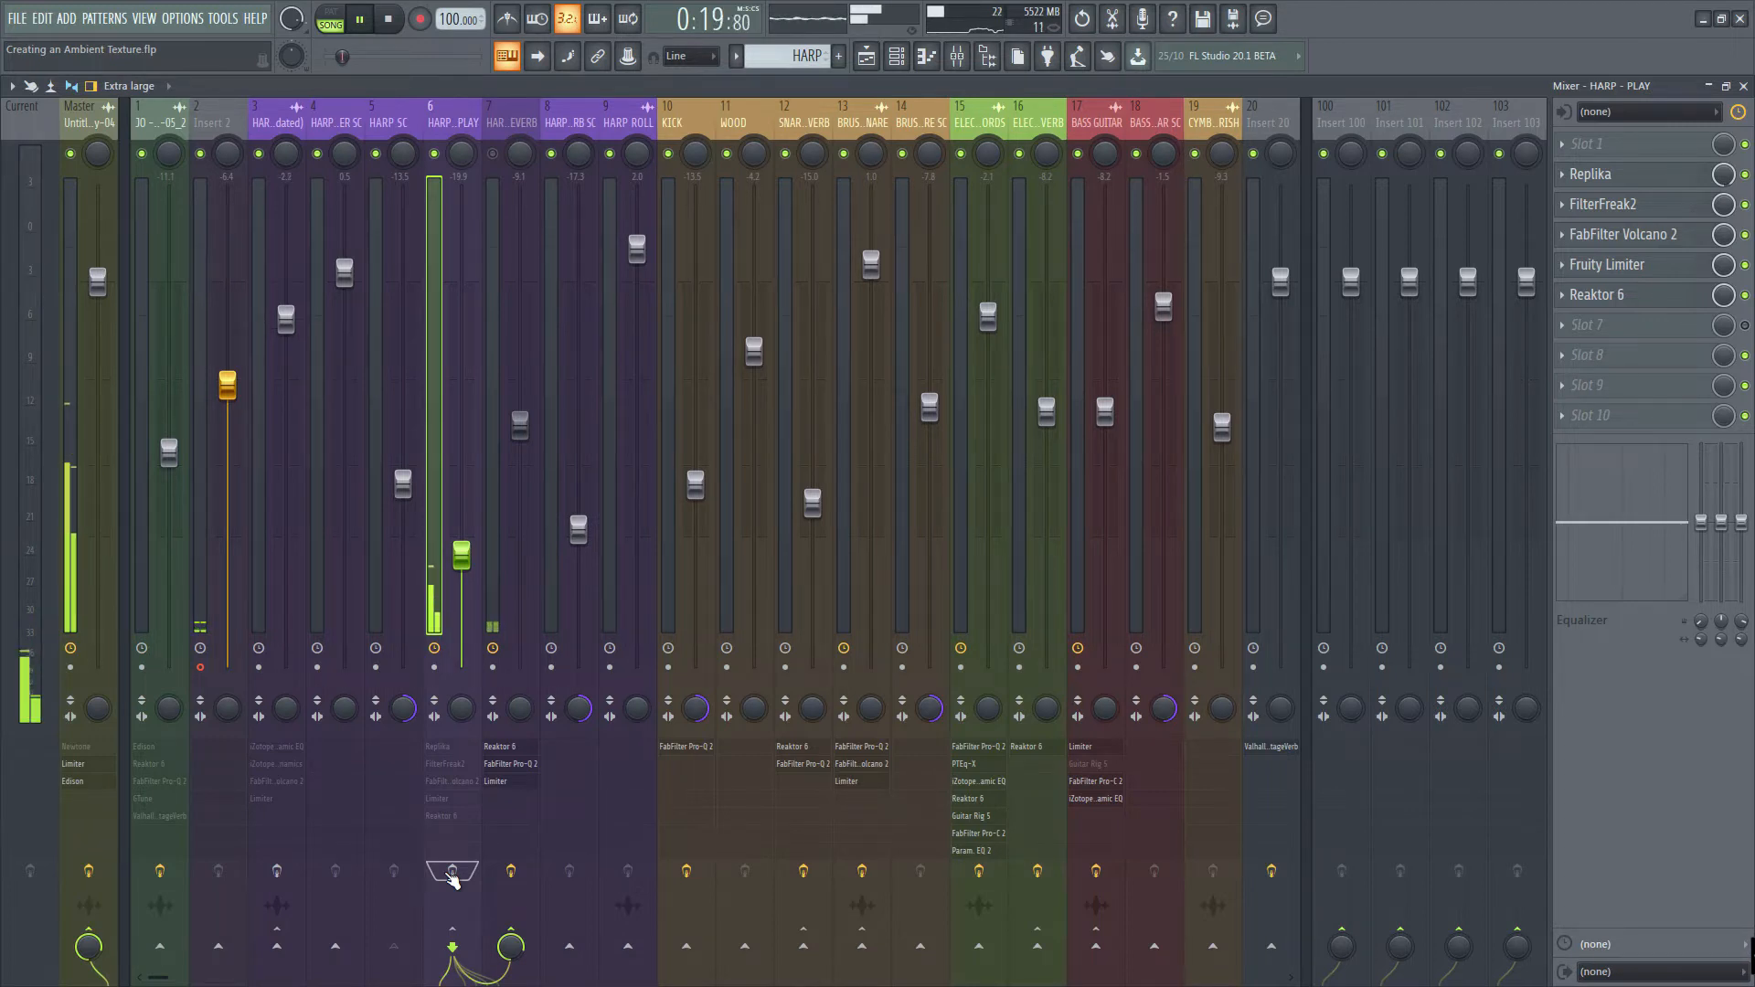
key(space)
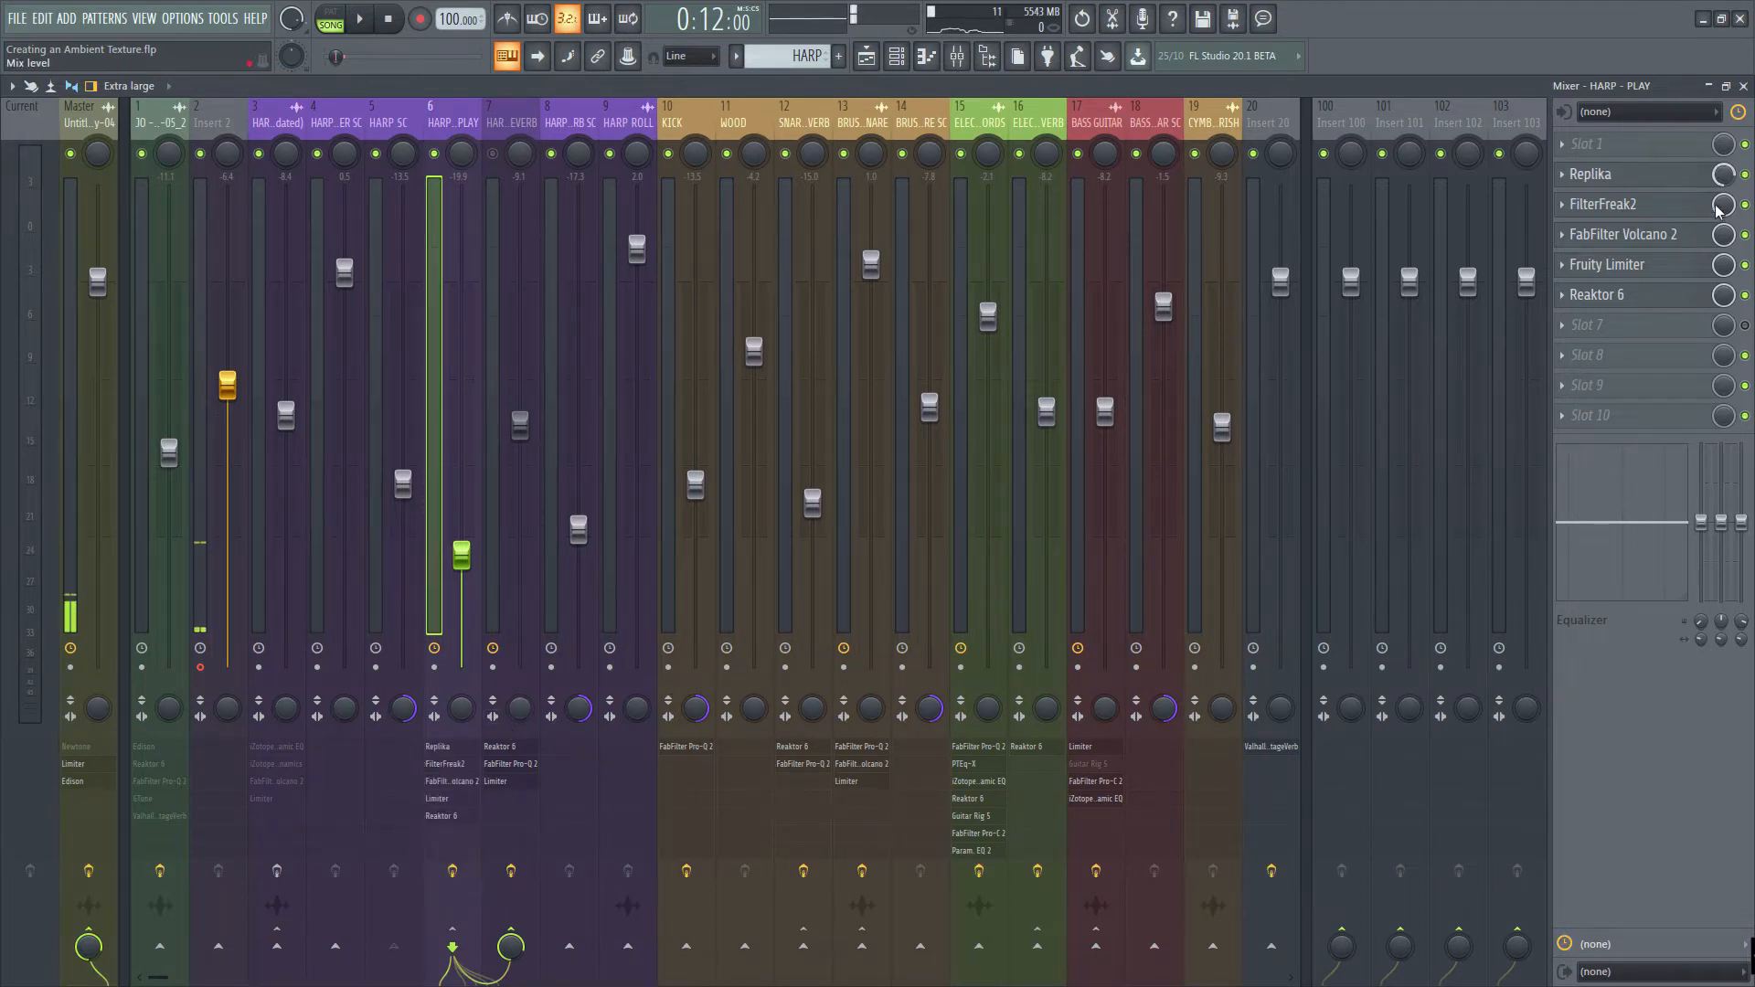
Step: Open Replika on HARP - PLAY and watch its Quality knob against the HARP - REPLIKA - QUALITY automation clip during playback
click(1645, 178)
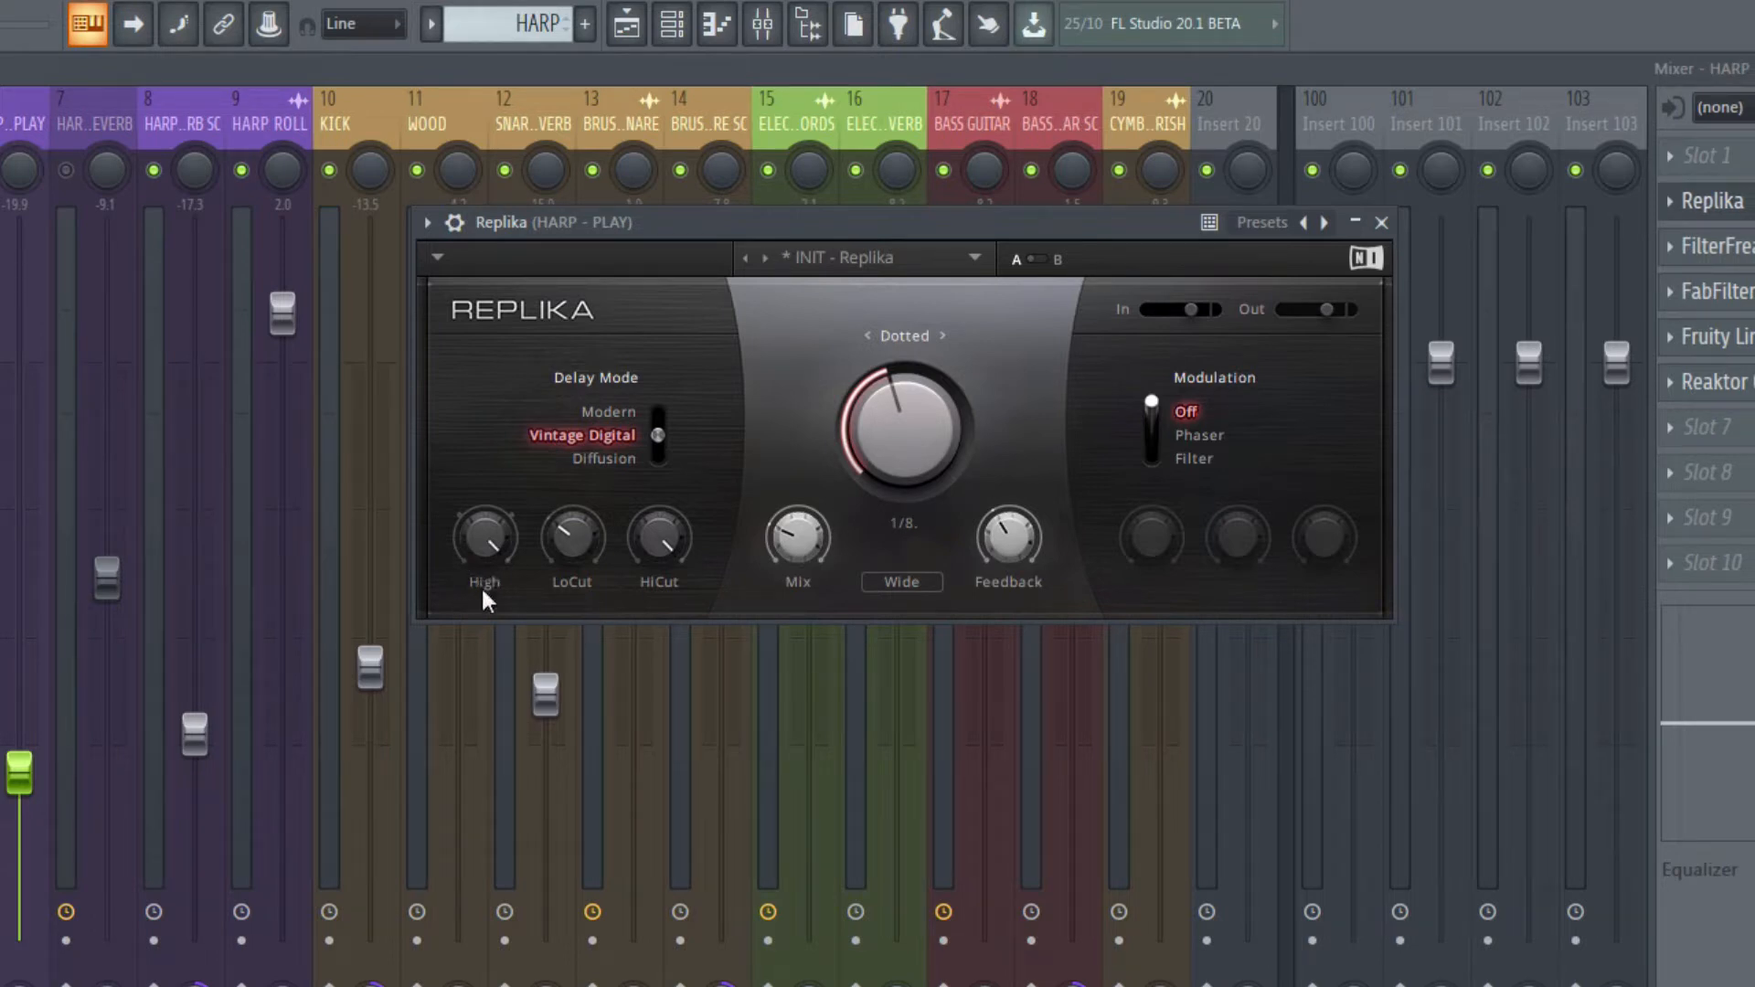
mouse_move(485, 544)
key(space)
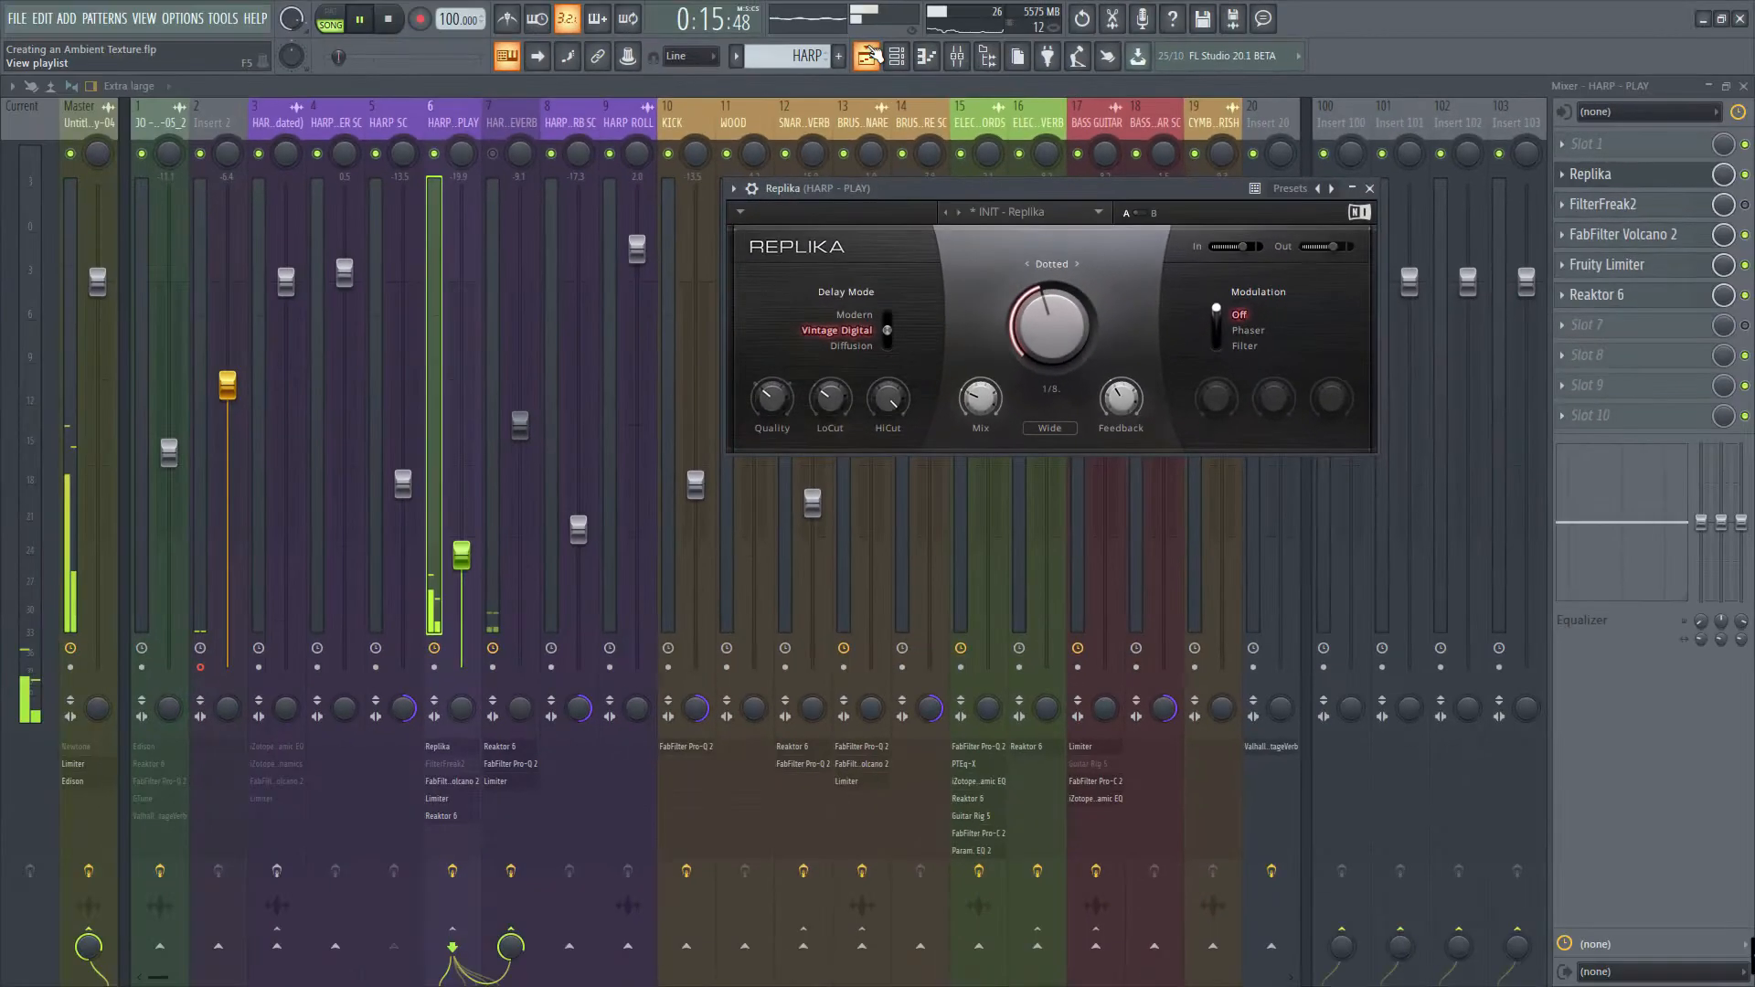
click(631, 22)
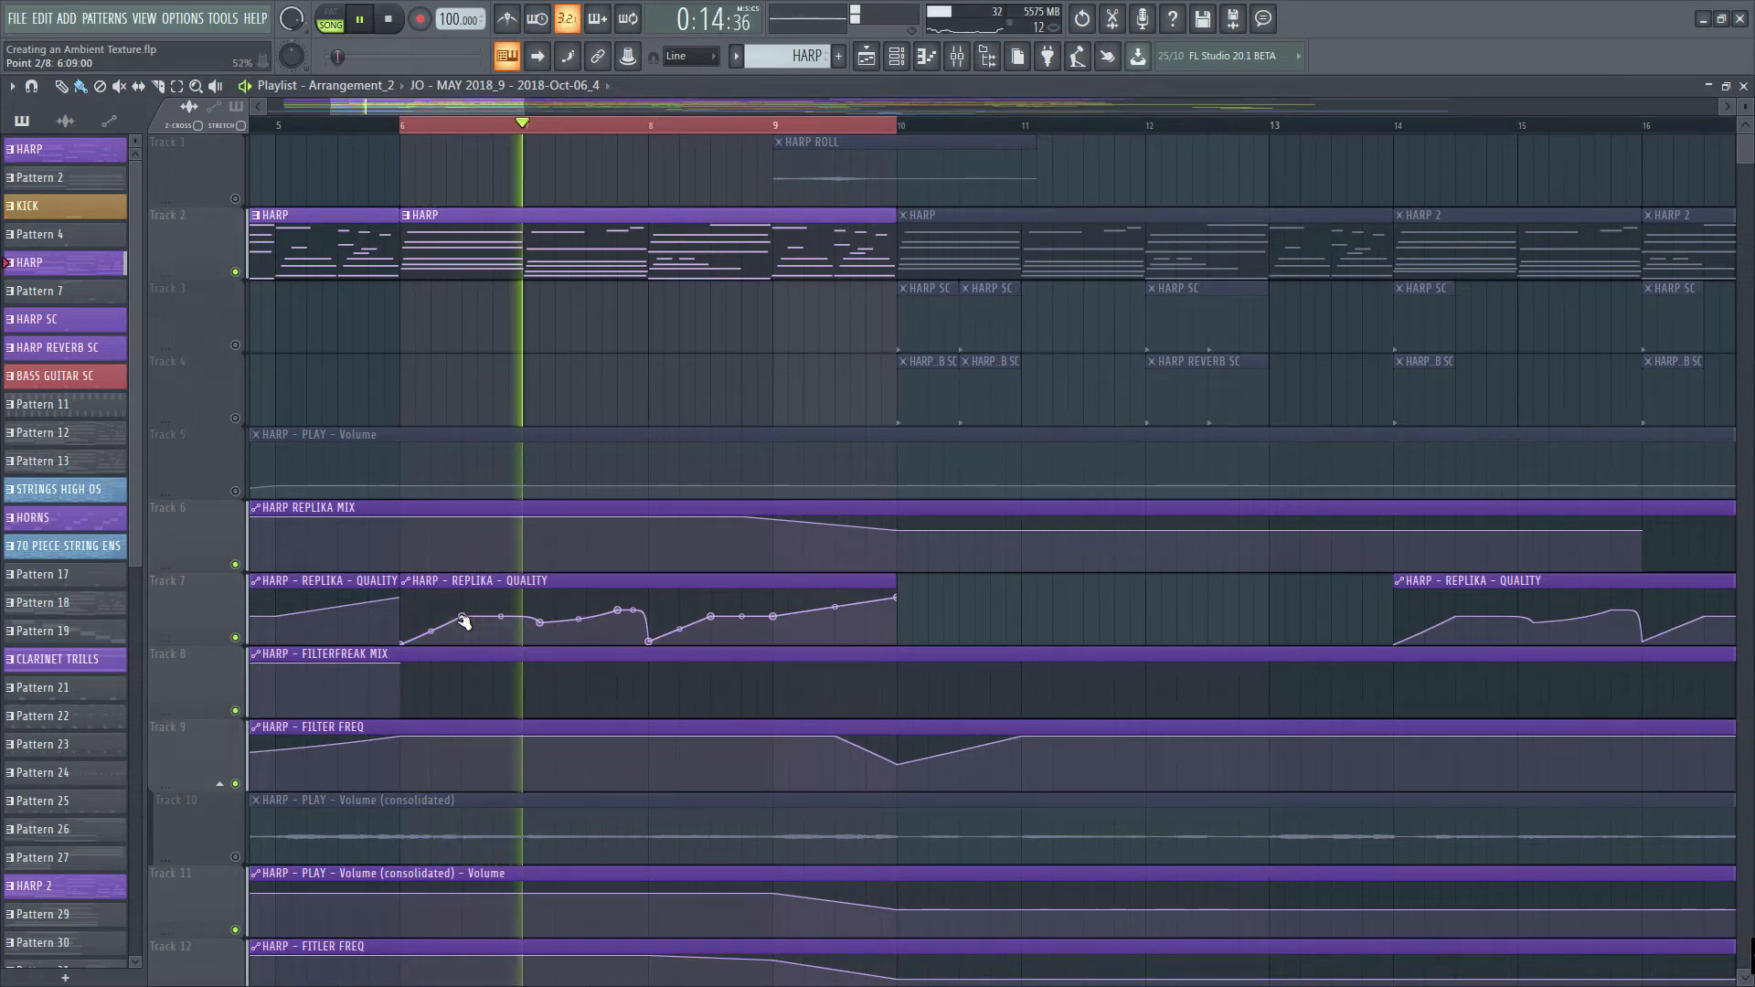
key(F9)
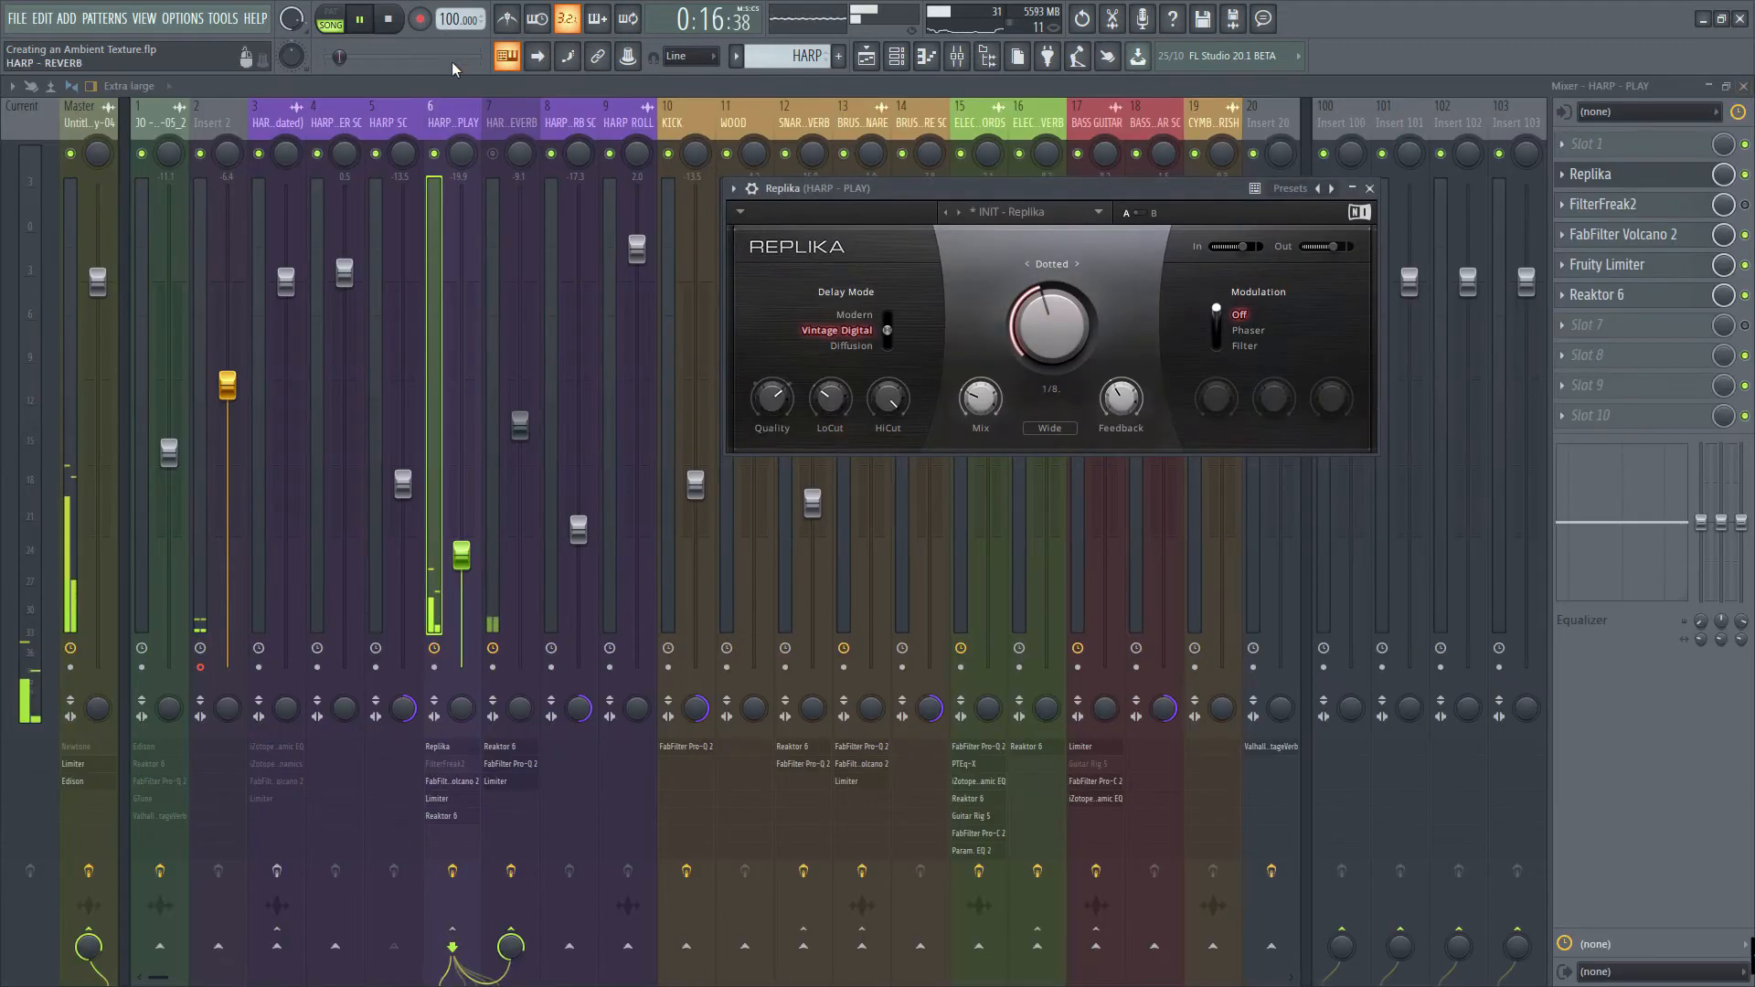
click(391, 19)
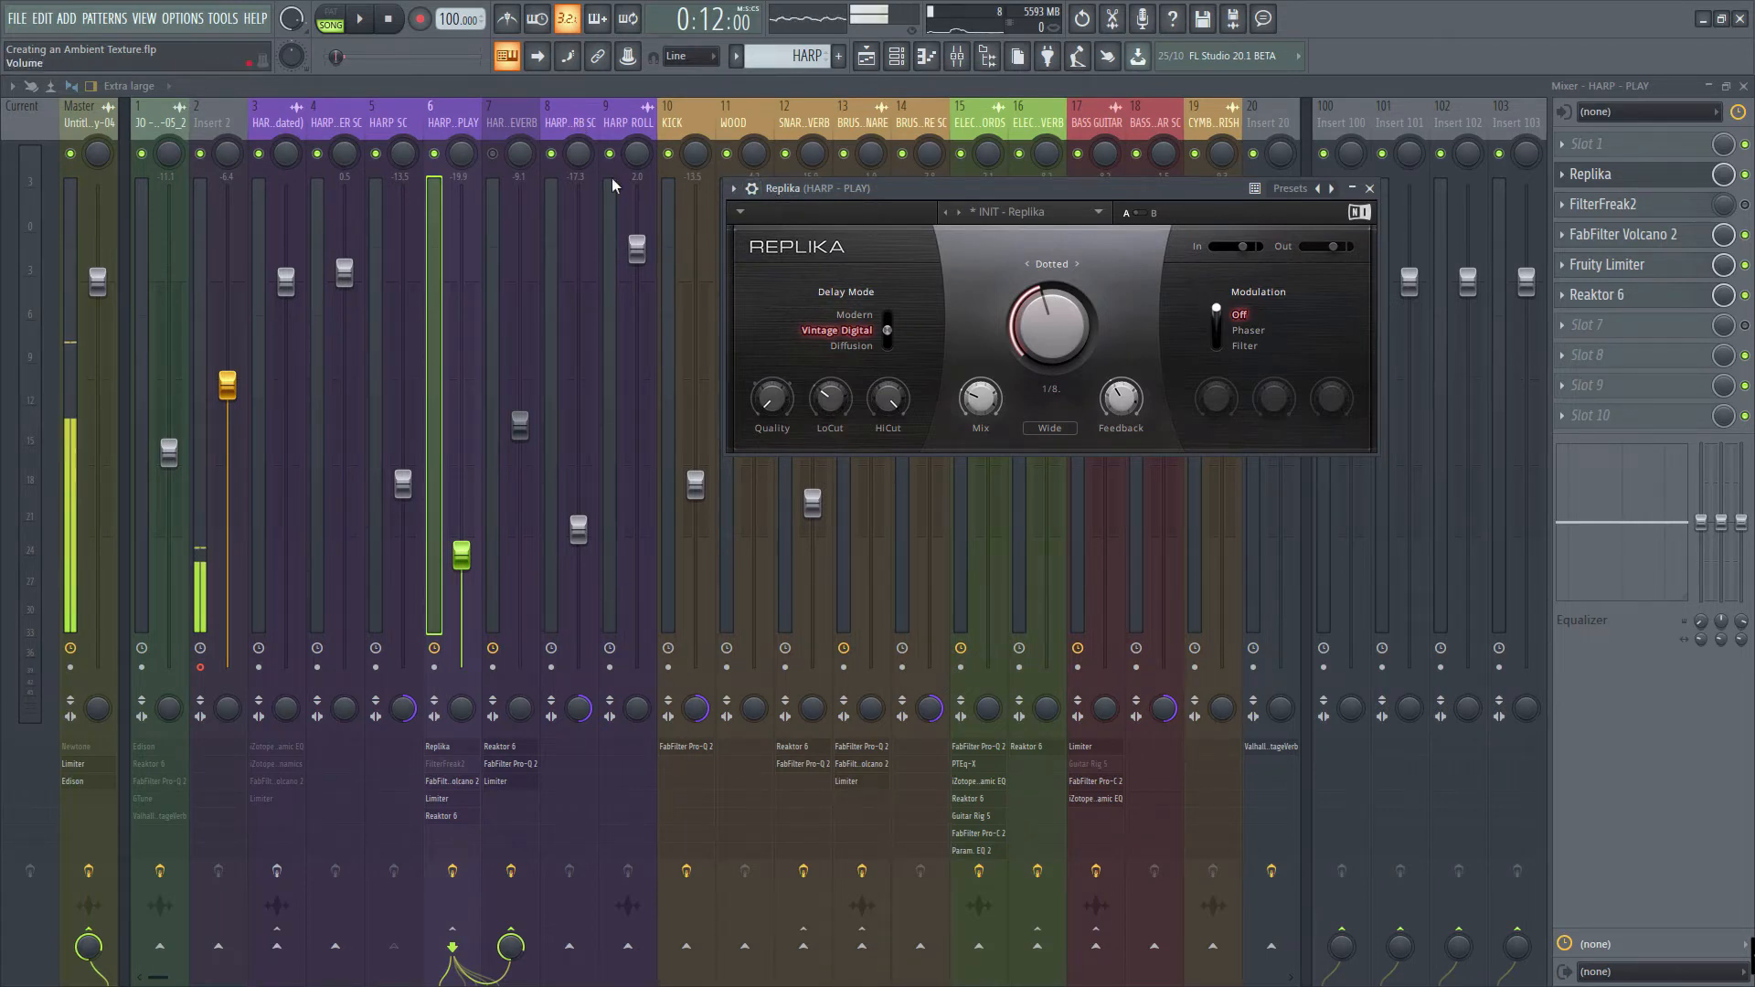
Step: Unmute the HARP - REVERB mixer track, open its Reaktor 6 Spring 3 effect, and start playback
click(503, 110)
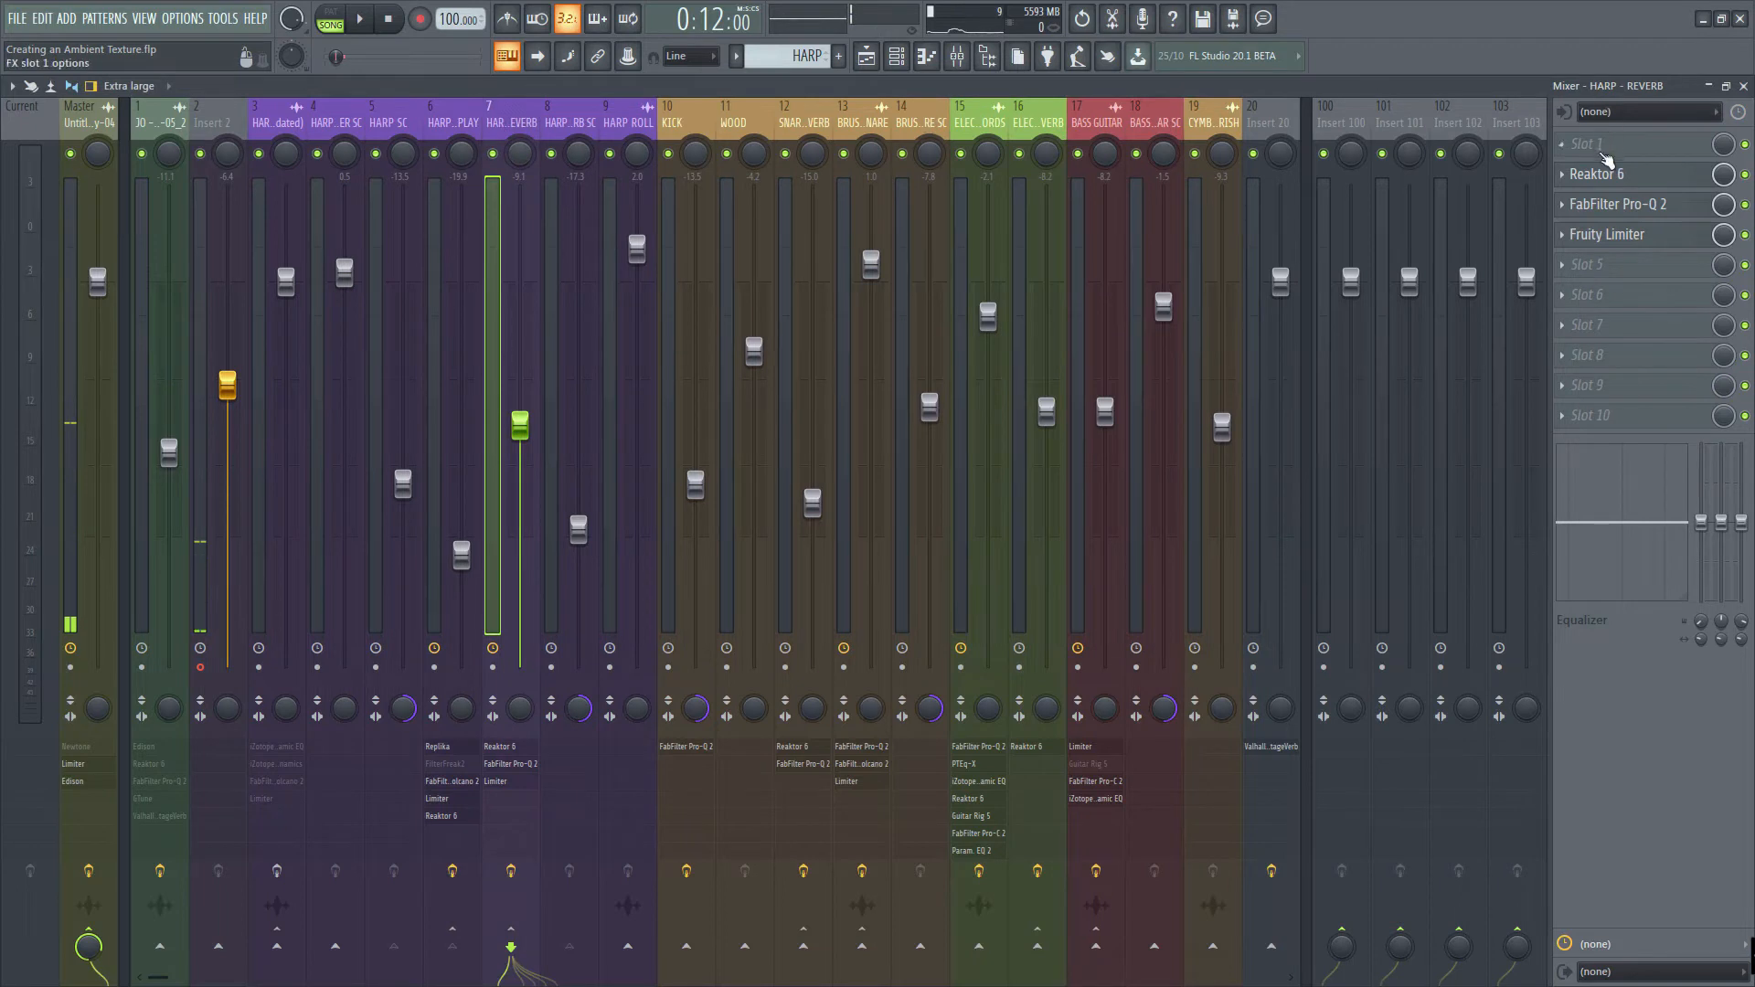
click(1601, 175)
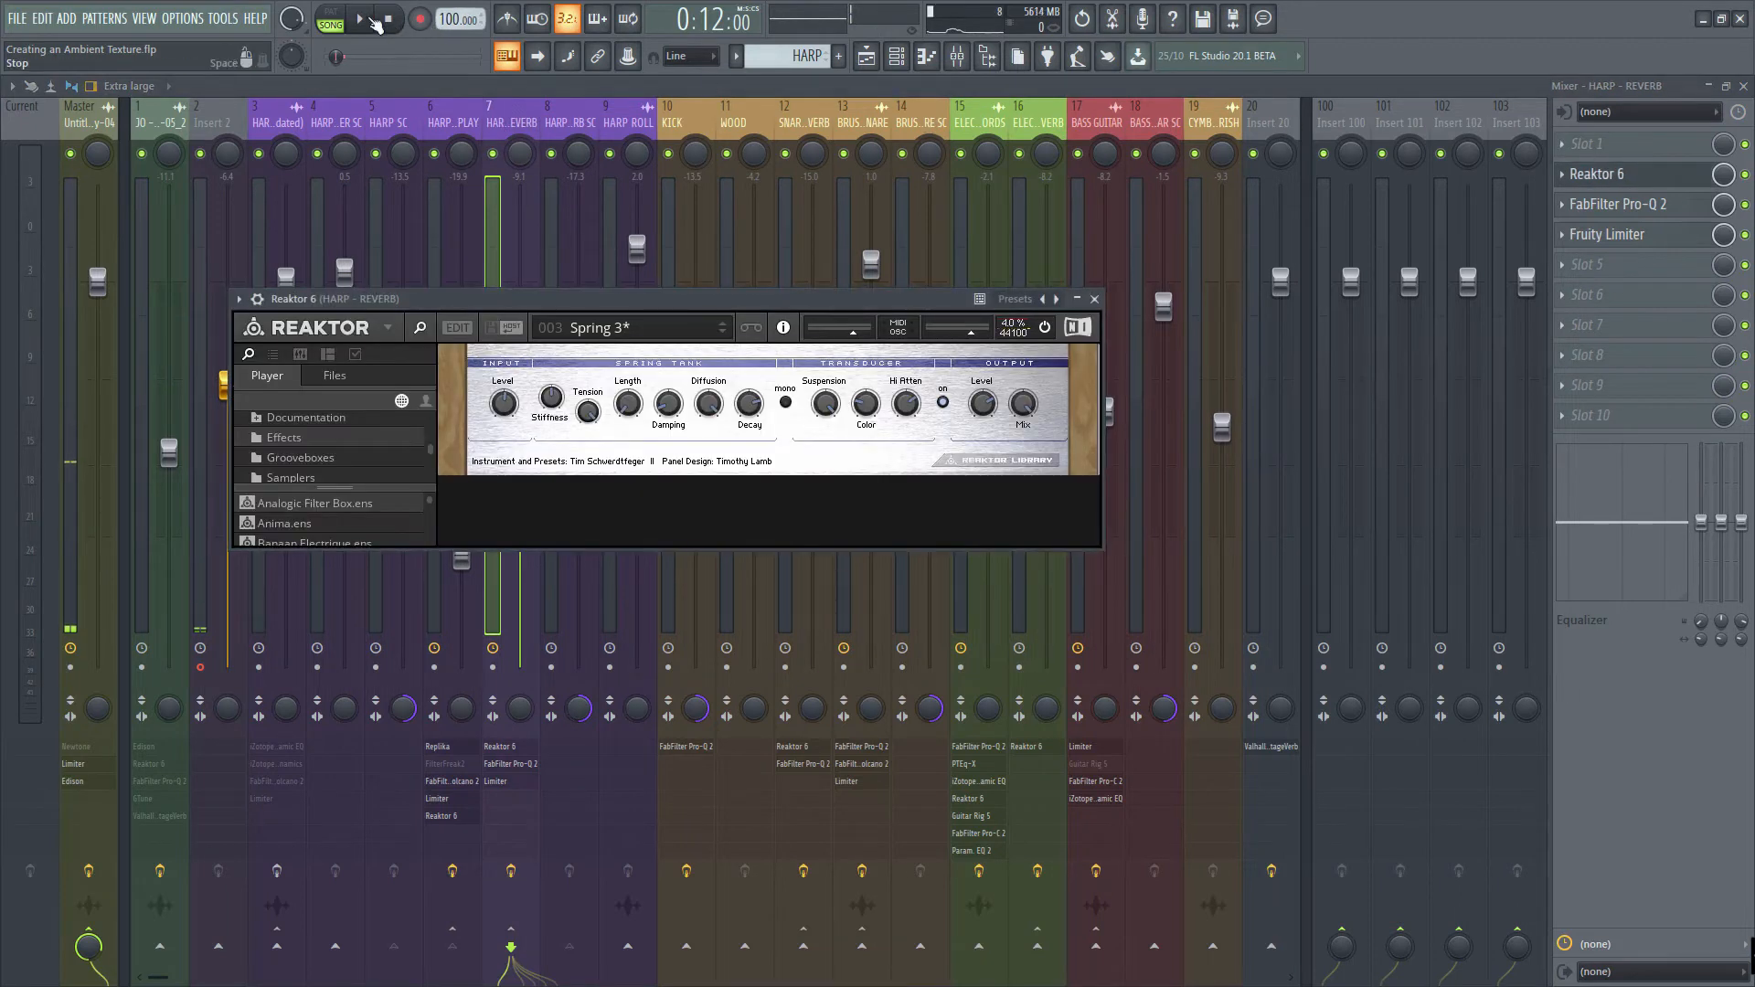
key(space)
Step: Hide the mixer, place the Reaktor 6 window clear of the channel rack, and close Replika
drag(564, 299, 989, 210)
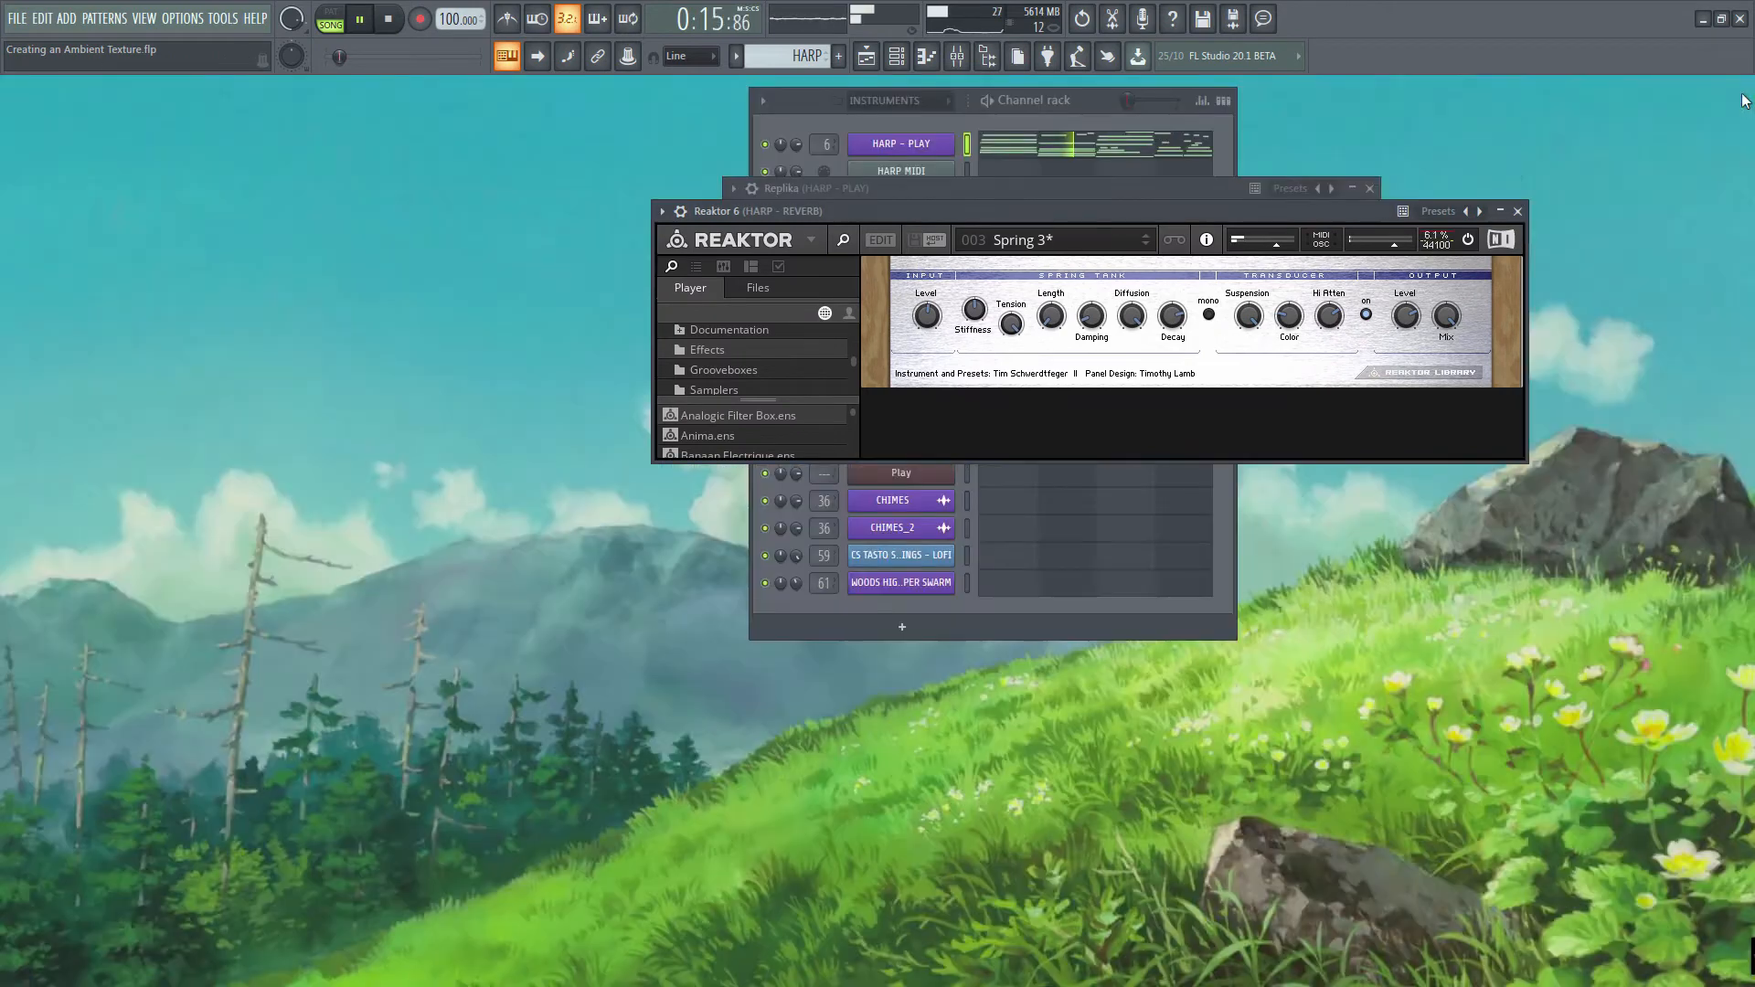
key(F9)
drag(1347, 217, 733, 245)
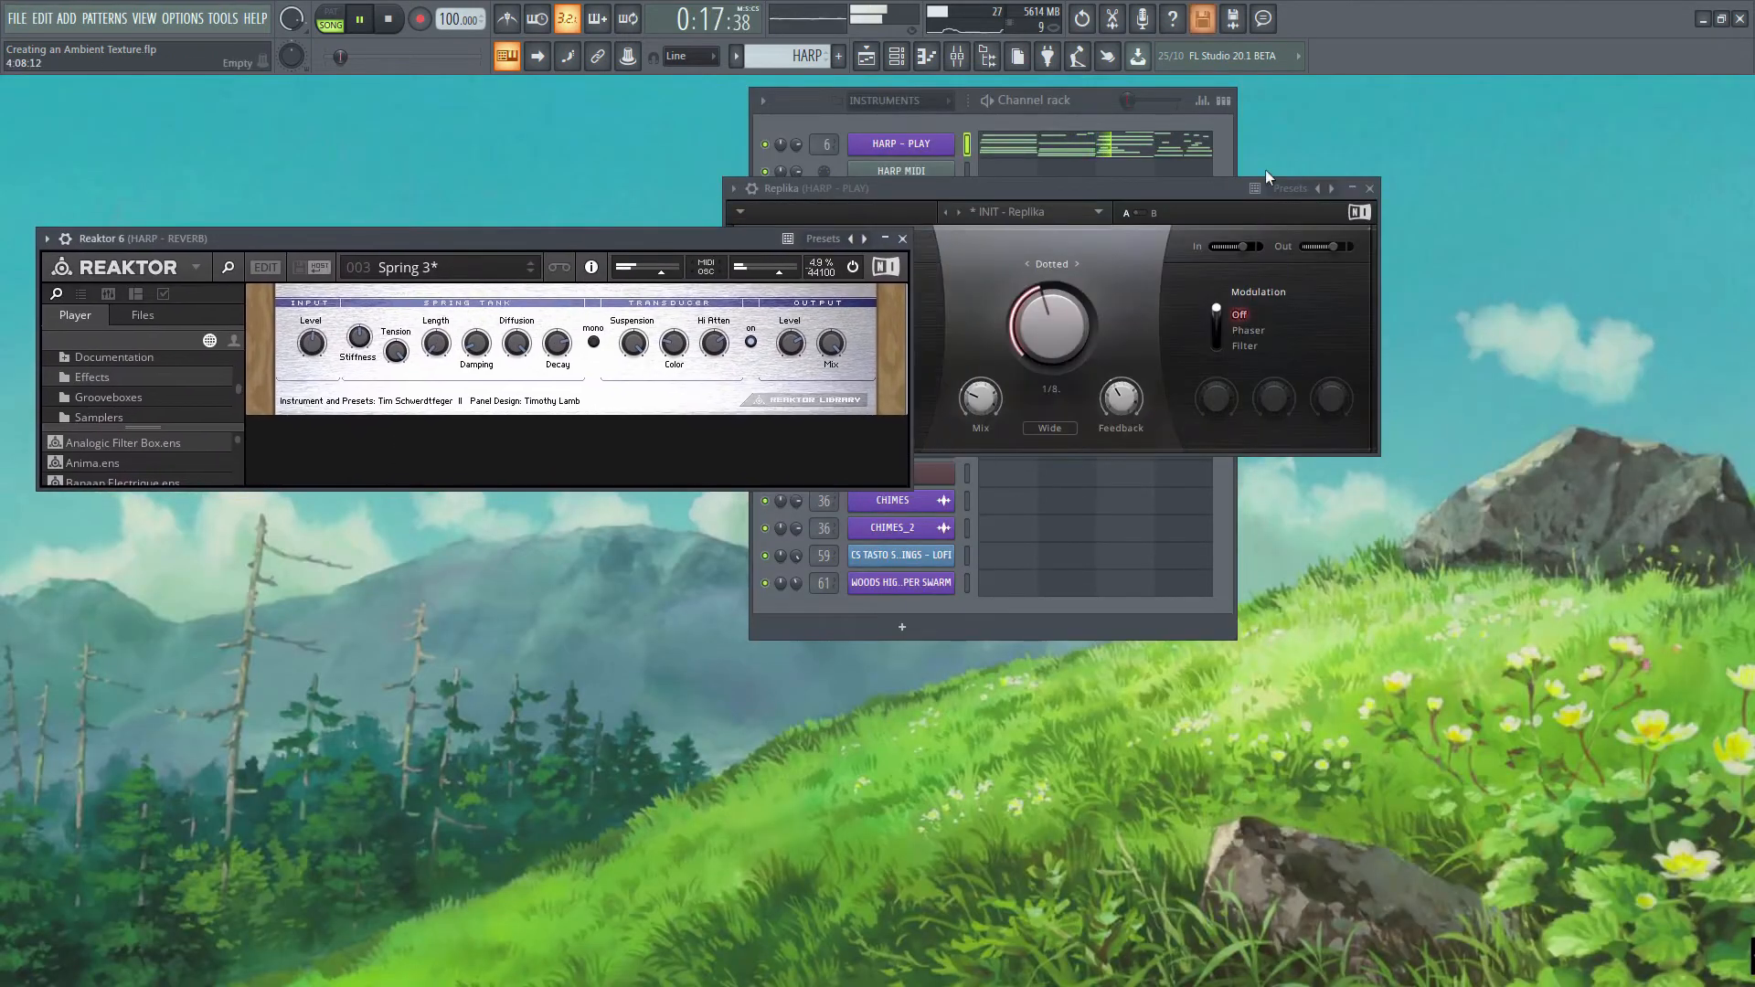
click(1370, 191)
Step: Open FabFilter Pro-Q 2 on HARP - REVERB beside the Reaktor 6 window, hide the mixer, and stop playback
click(957, 56)
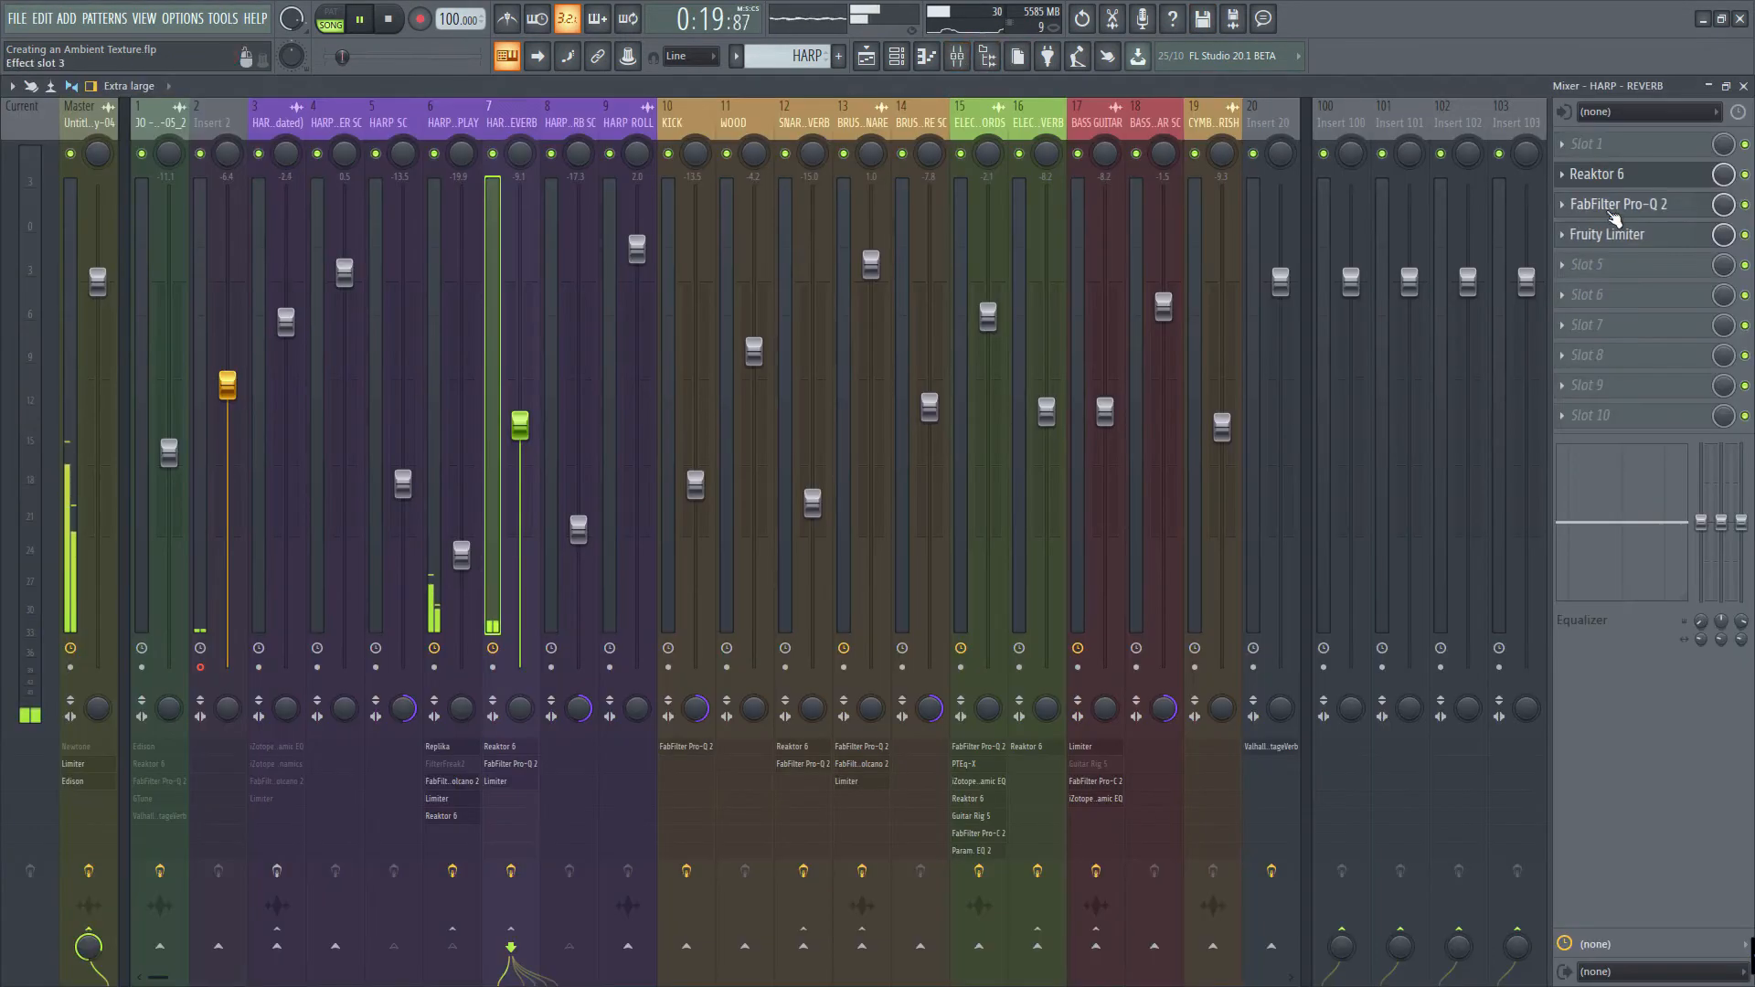
click(1650, 203)
key(F9)
drag(534, 171, 1263, 162)
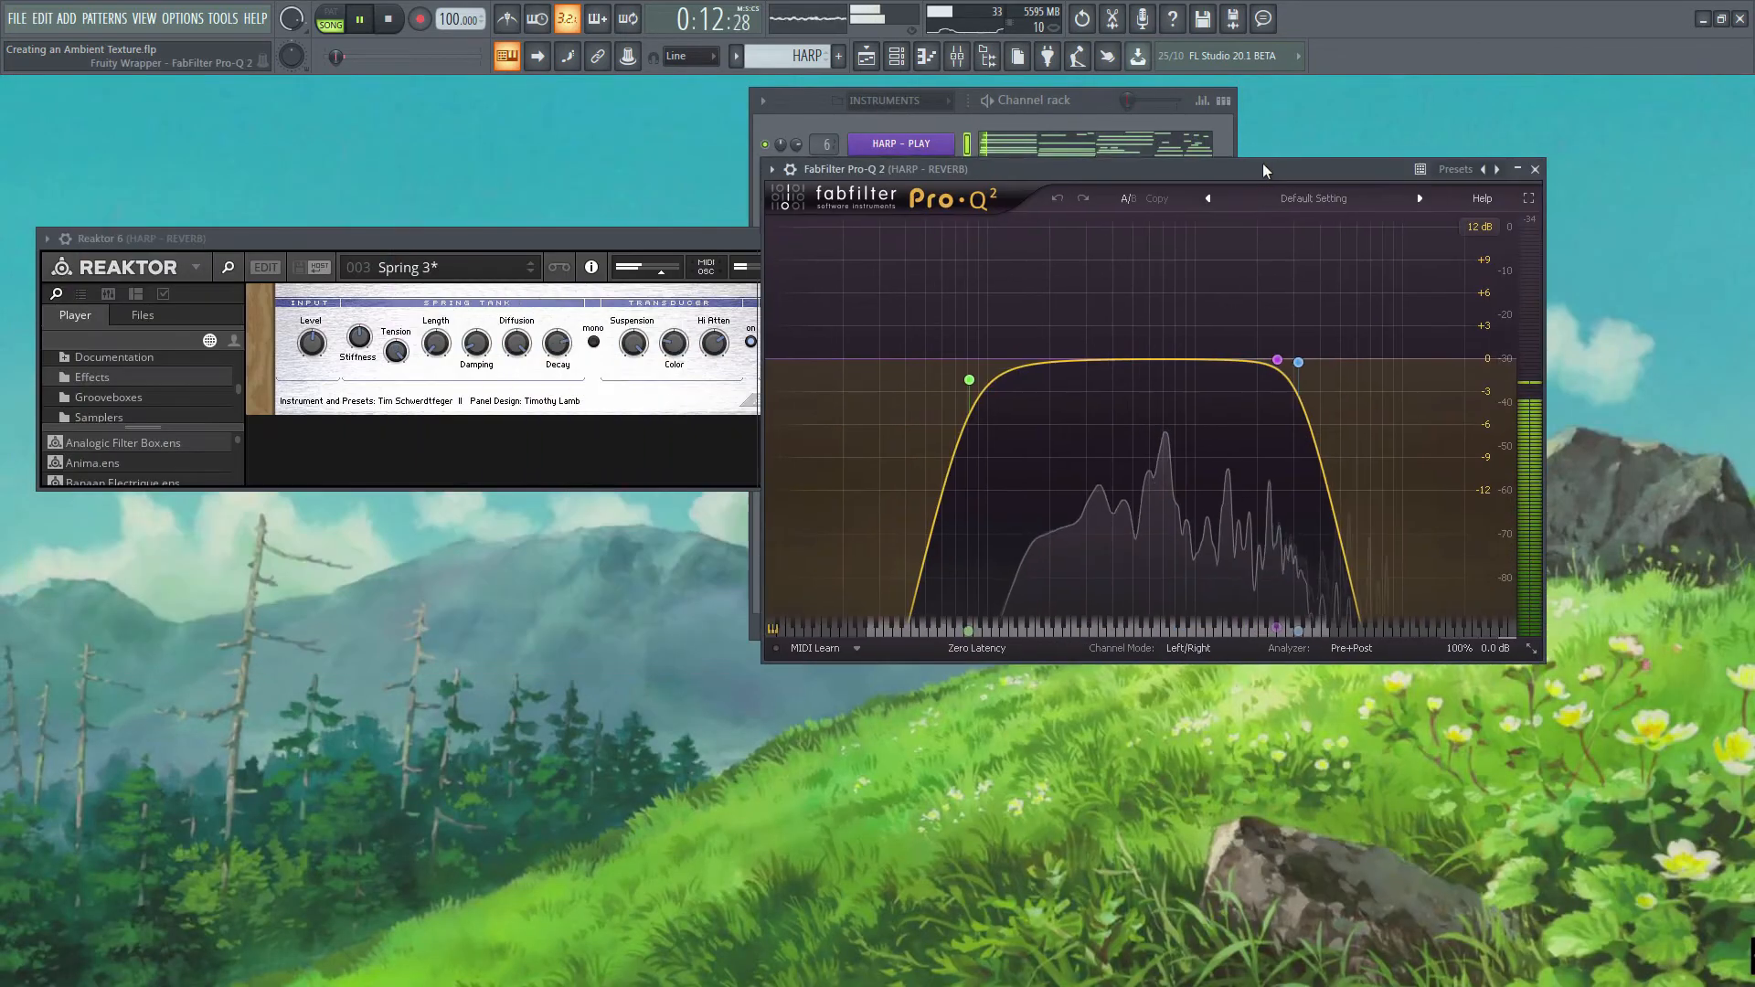
click(390, 22)
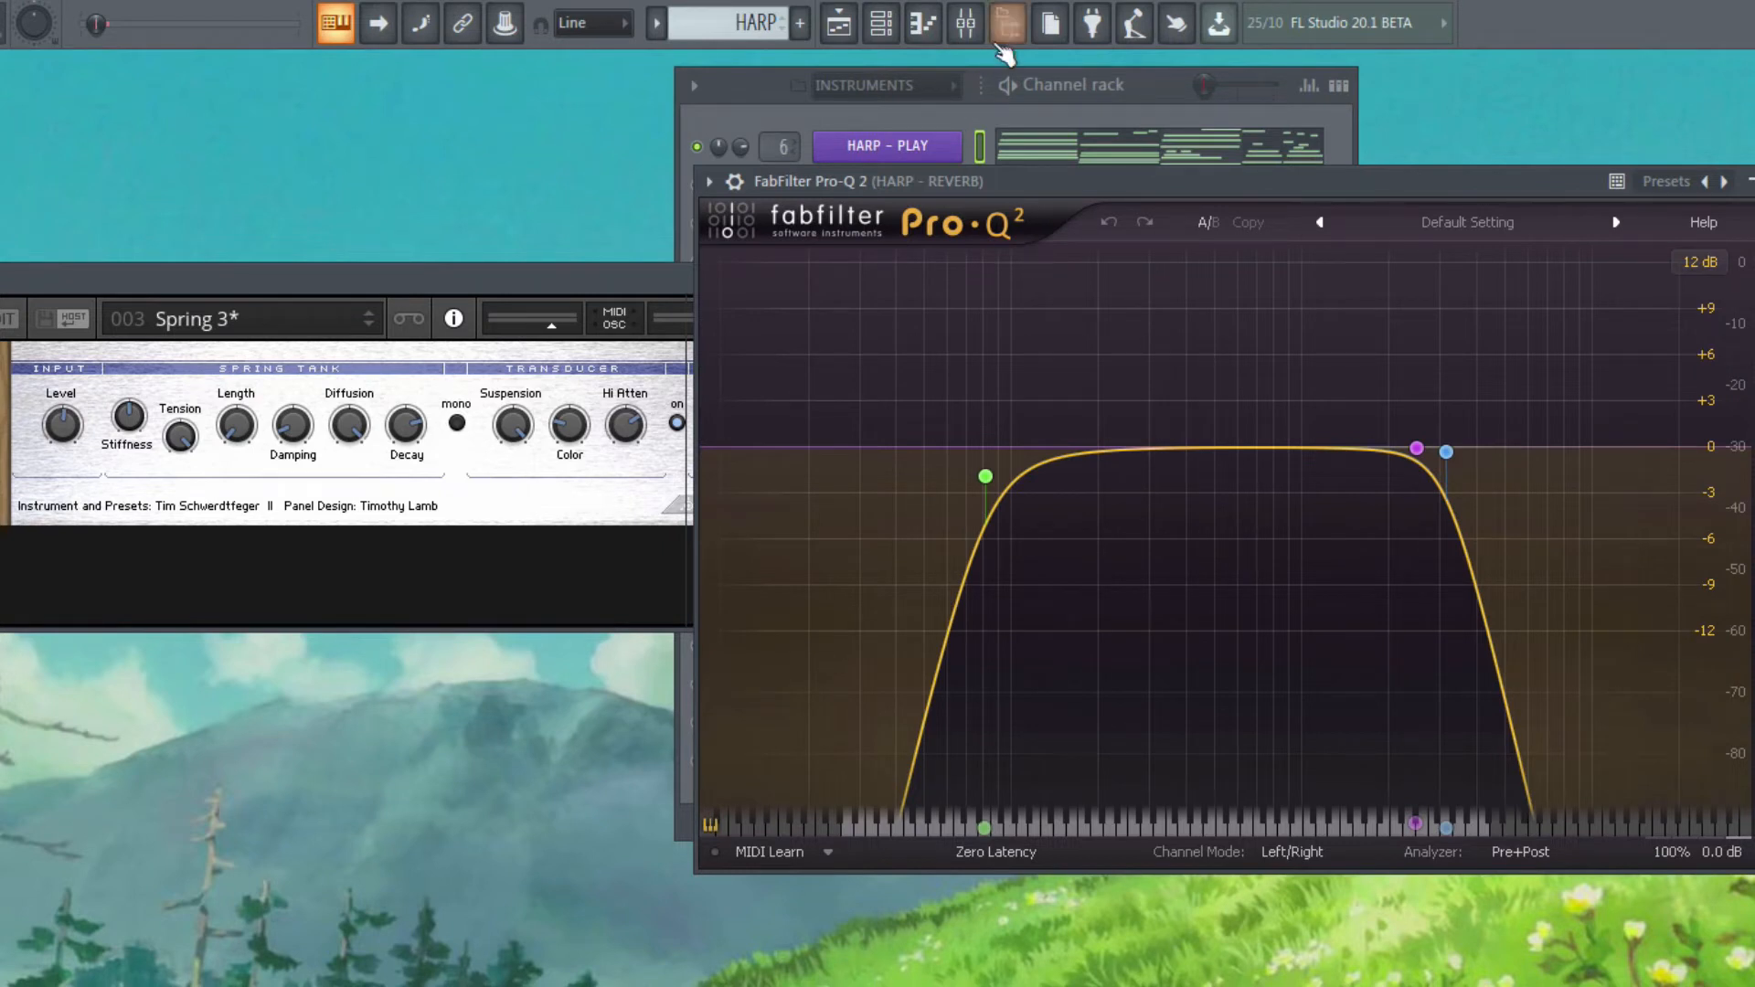
Step: Enable FilterFreak2 on the HARP - PLAY mixer track, open its window, and start playback
click(1001, 46)
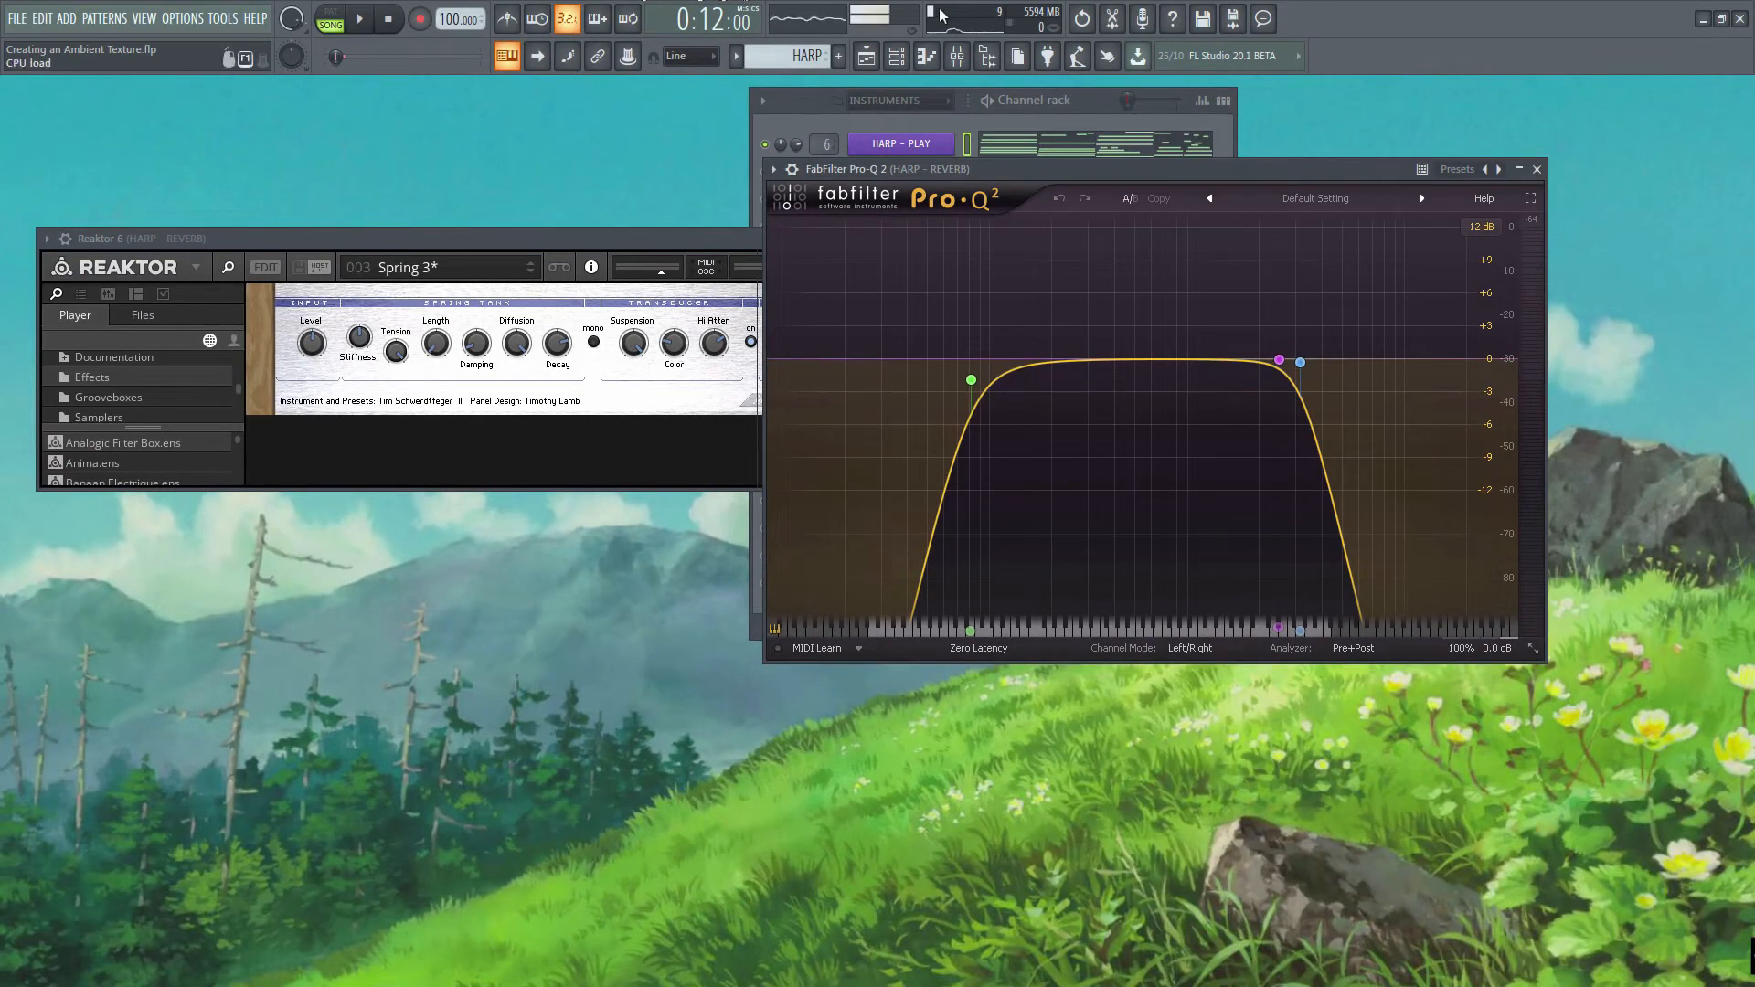
click(960, 58)
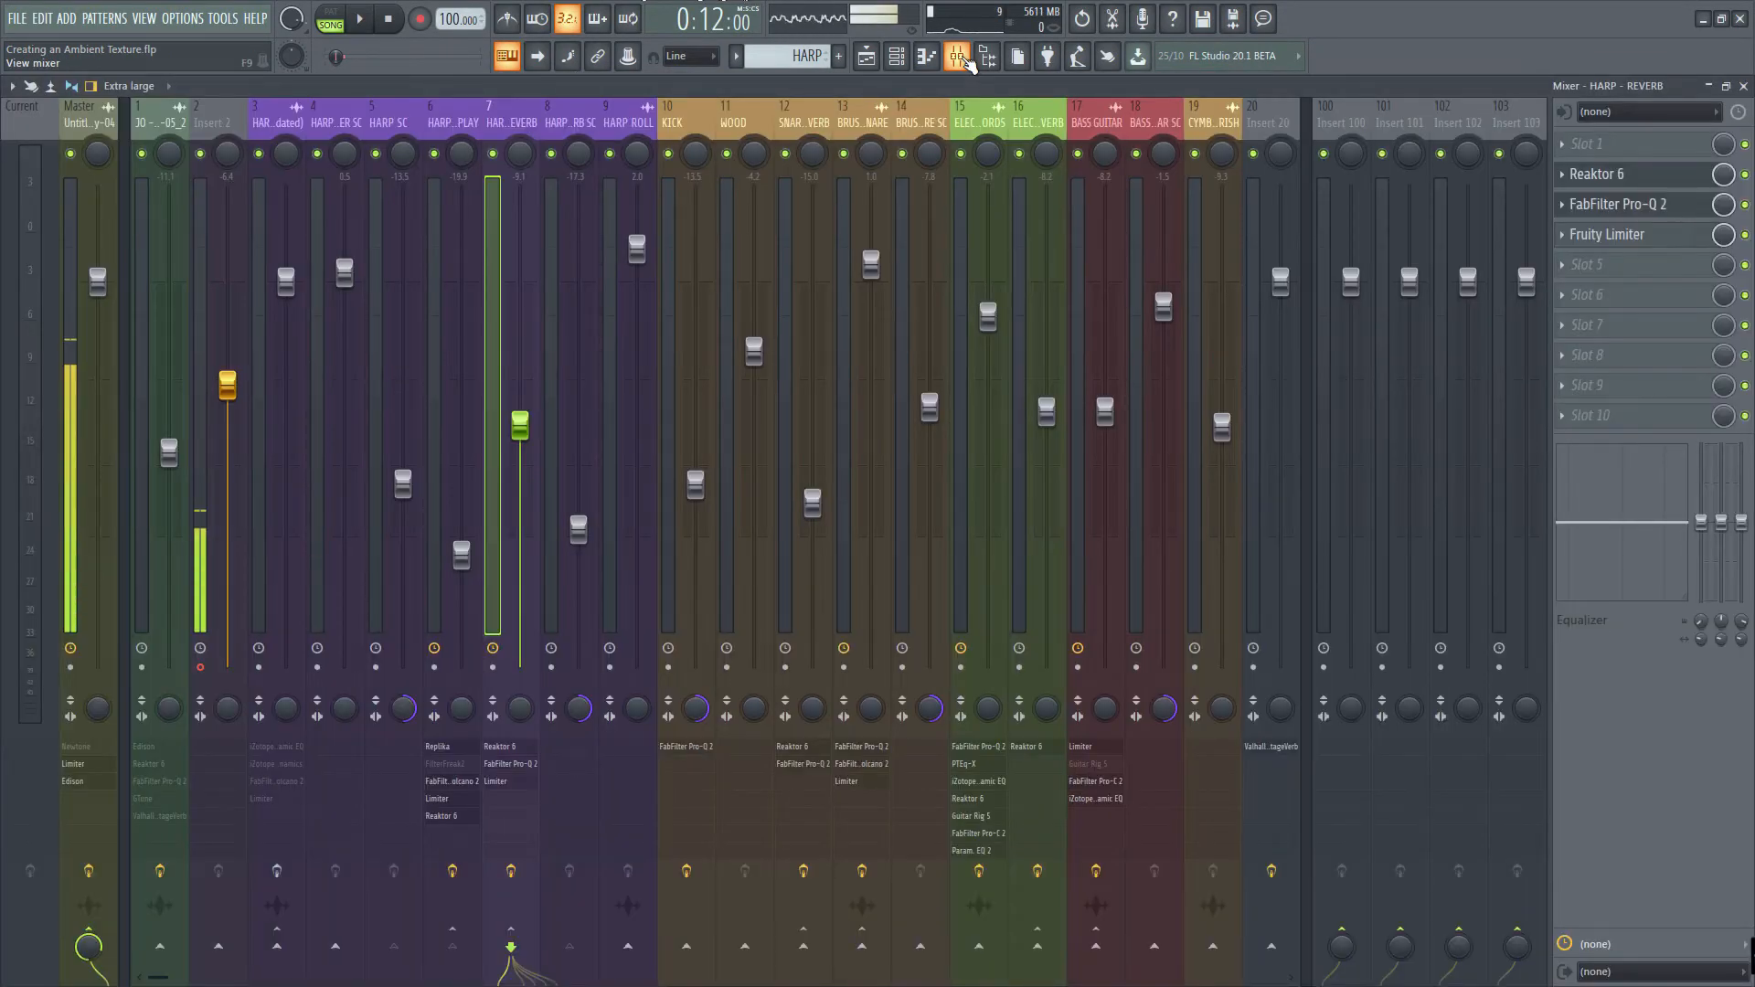
key(Left)
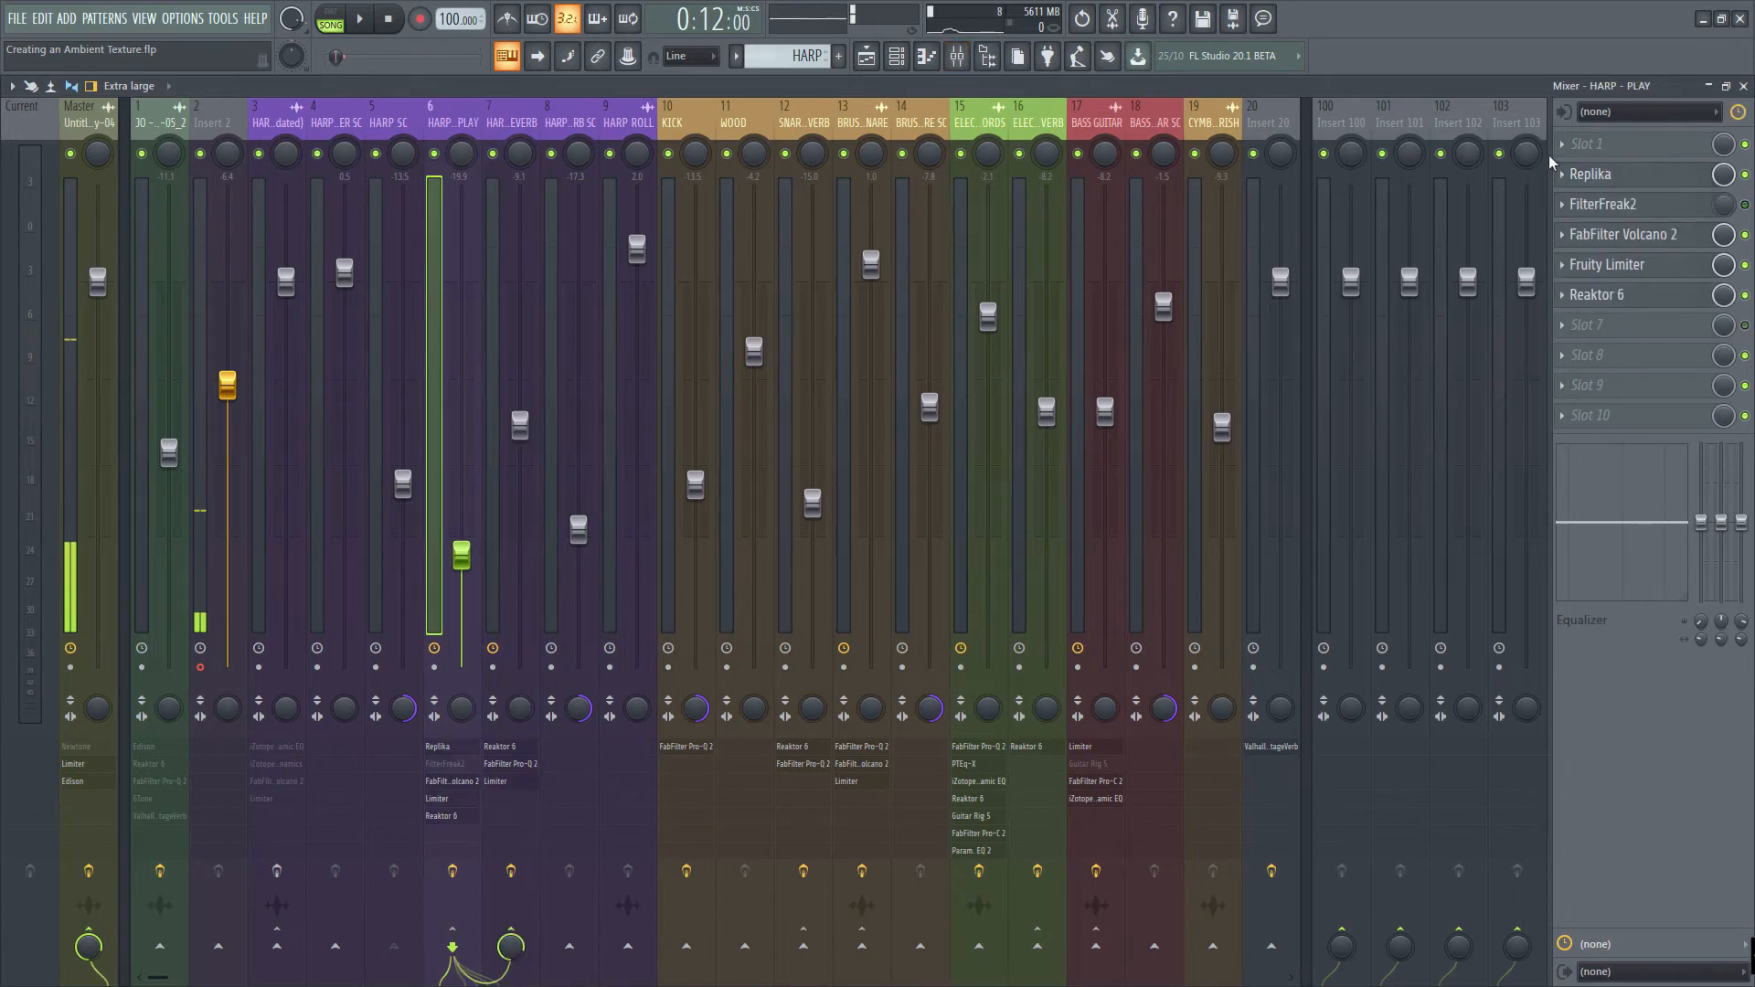
click(1604, 203)
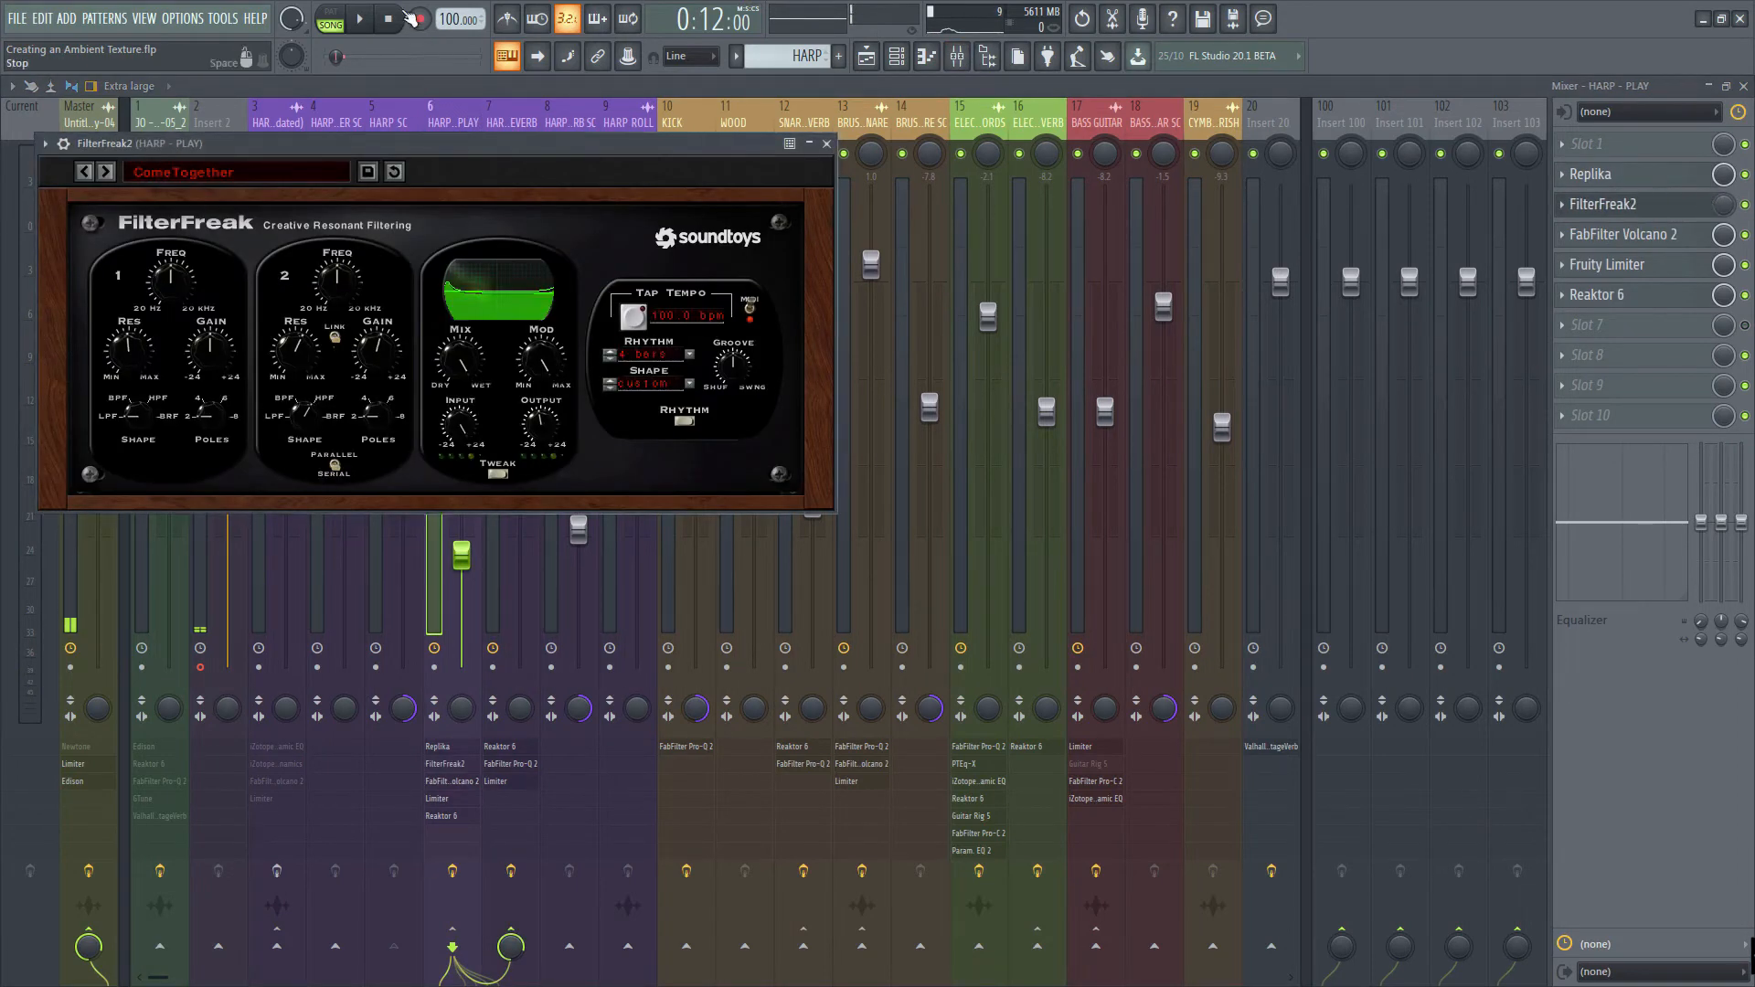
key(space)
Step: Hide the mixer, close the Pro-Q 2 and Reaktor 6 windows, and listen to the harp through FilterFreak2
click(1743, 86)
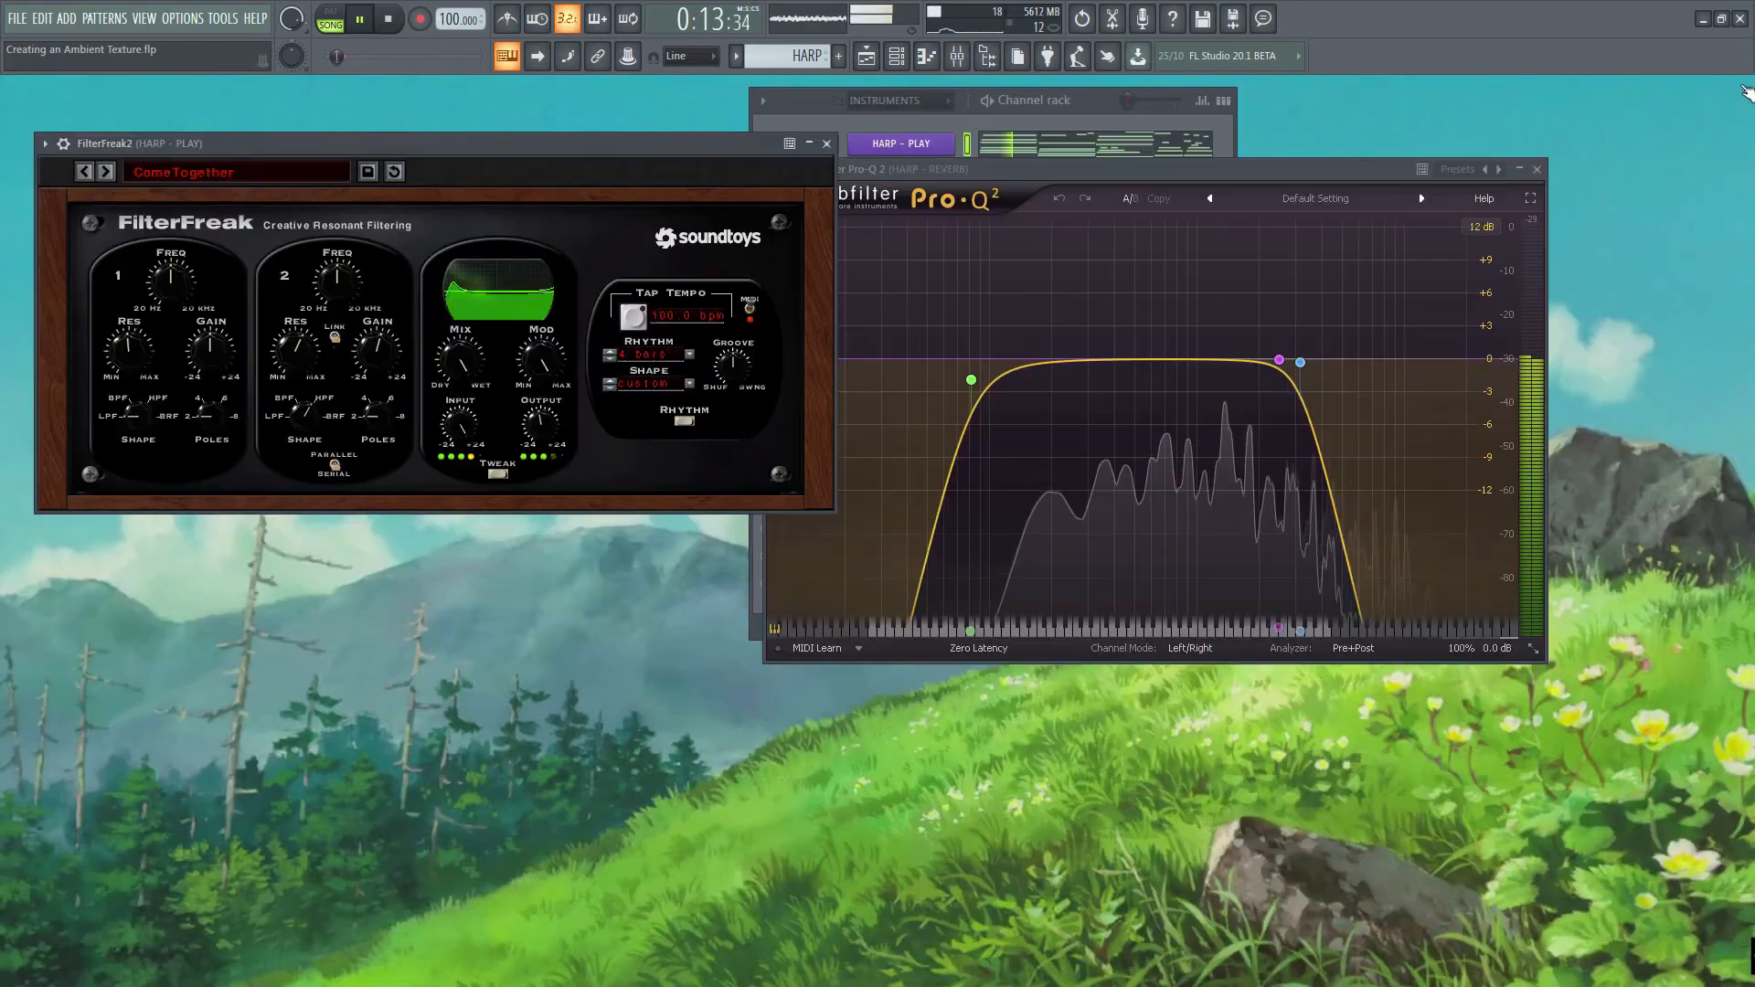
click(1536, 170)
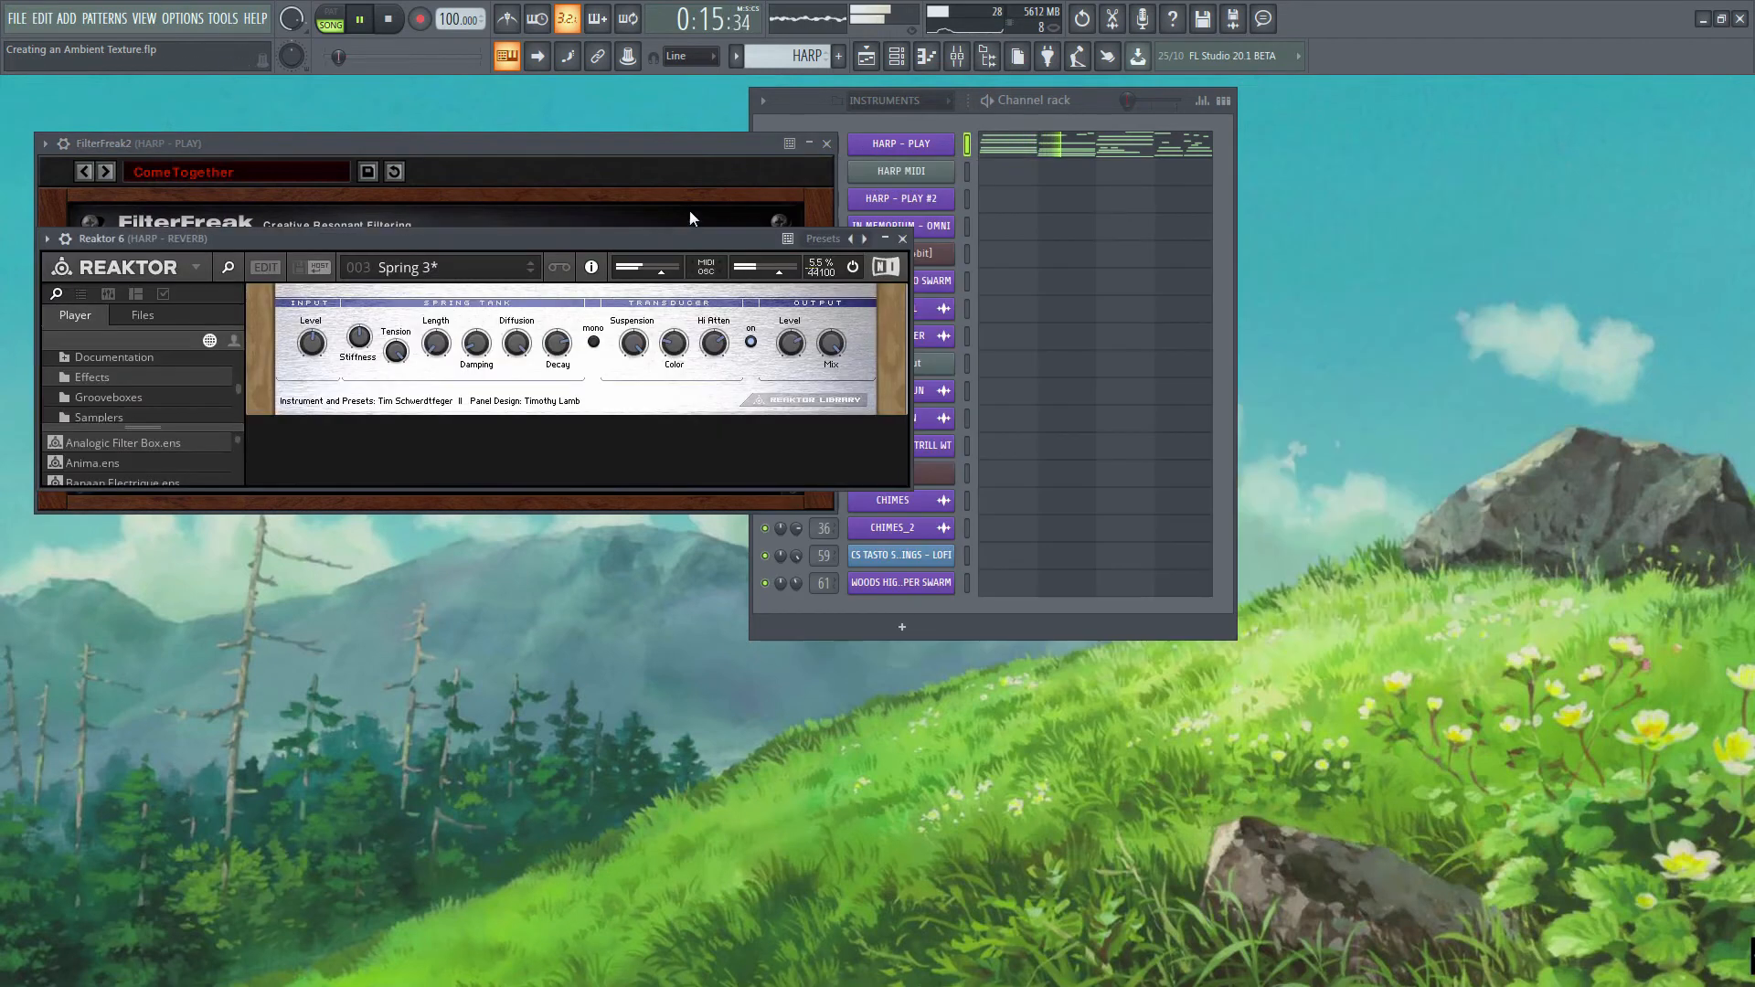
click(902, 239)
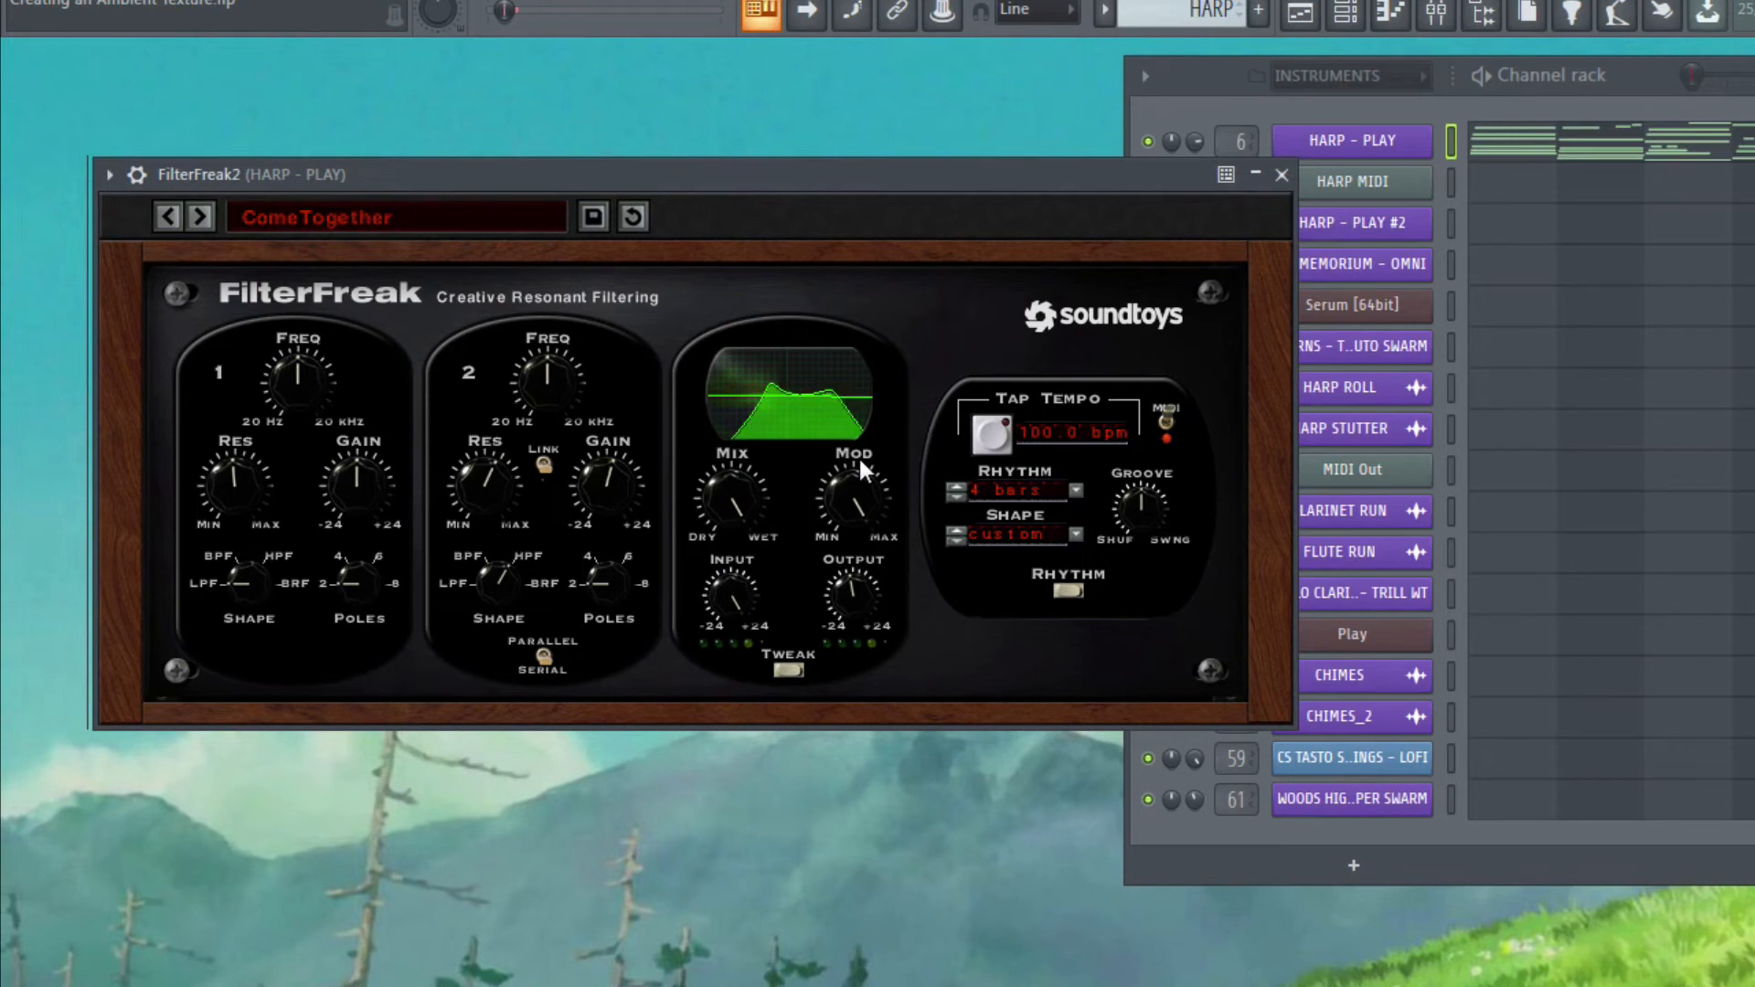
key(space)
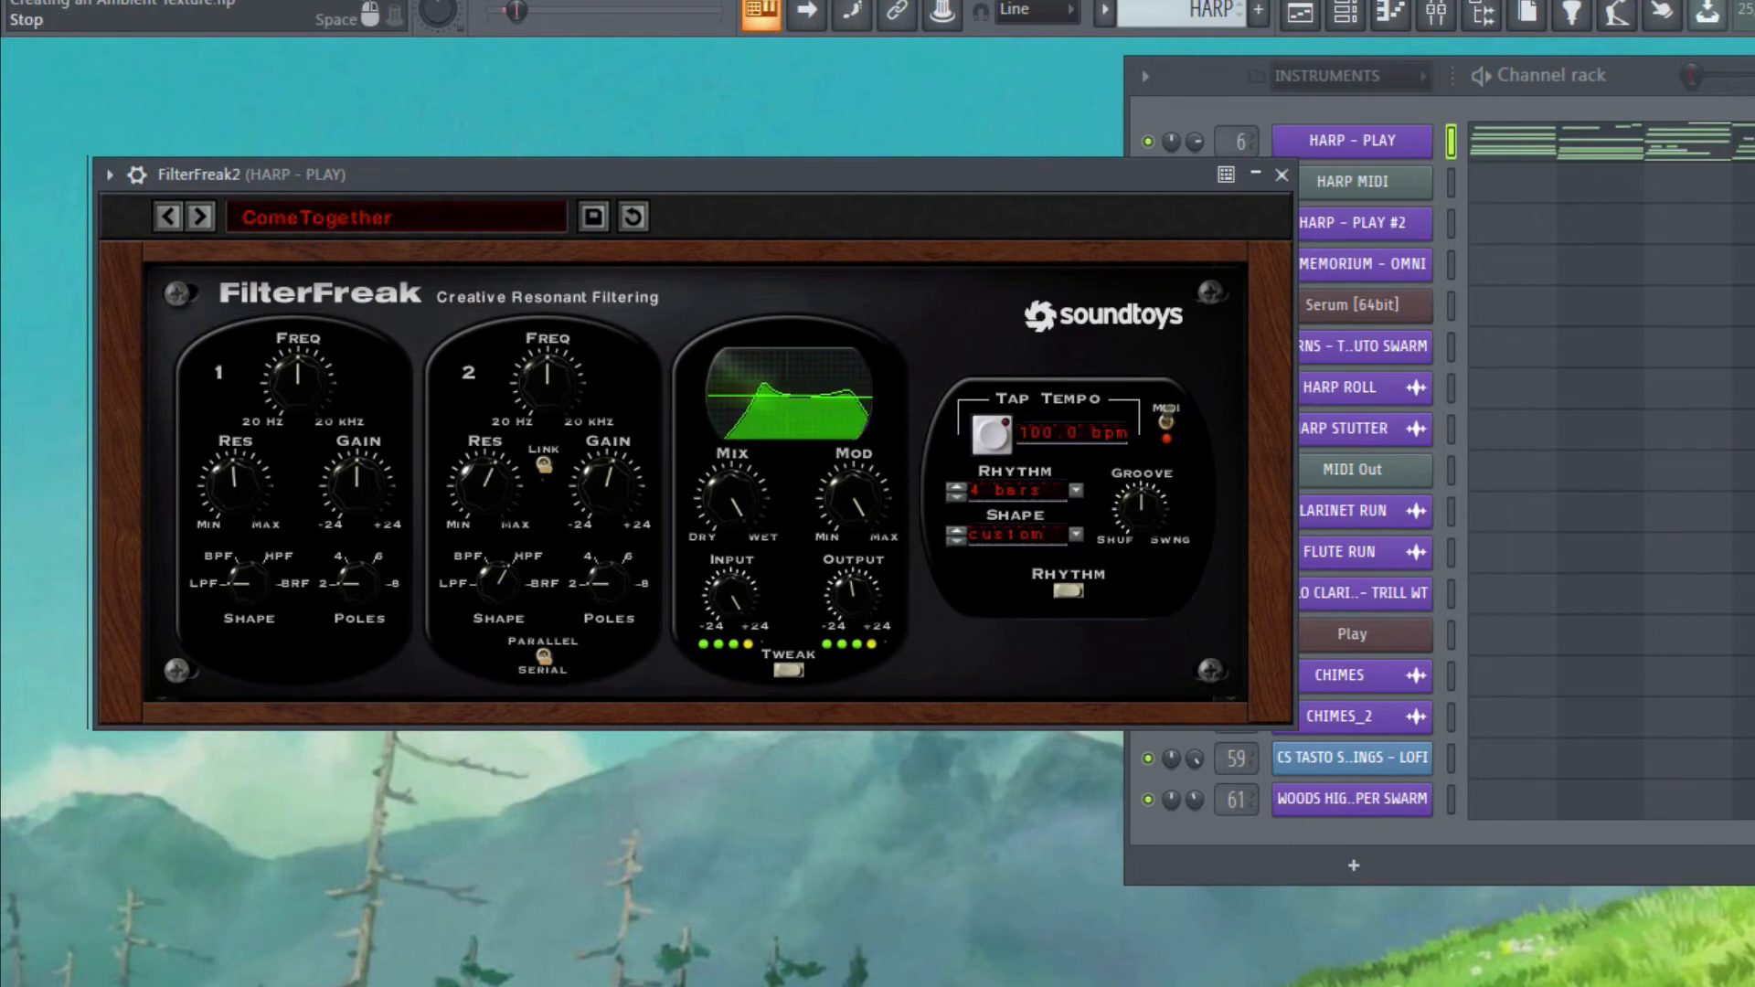
key(space)
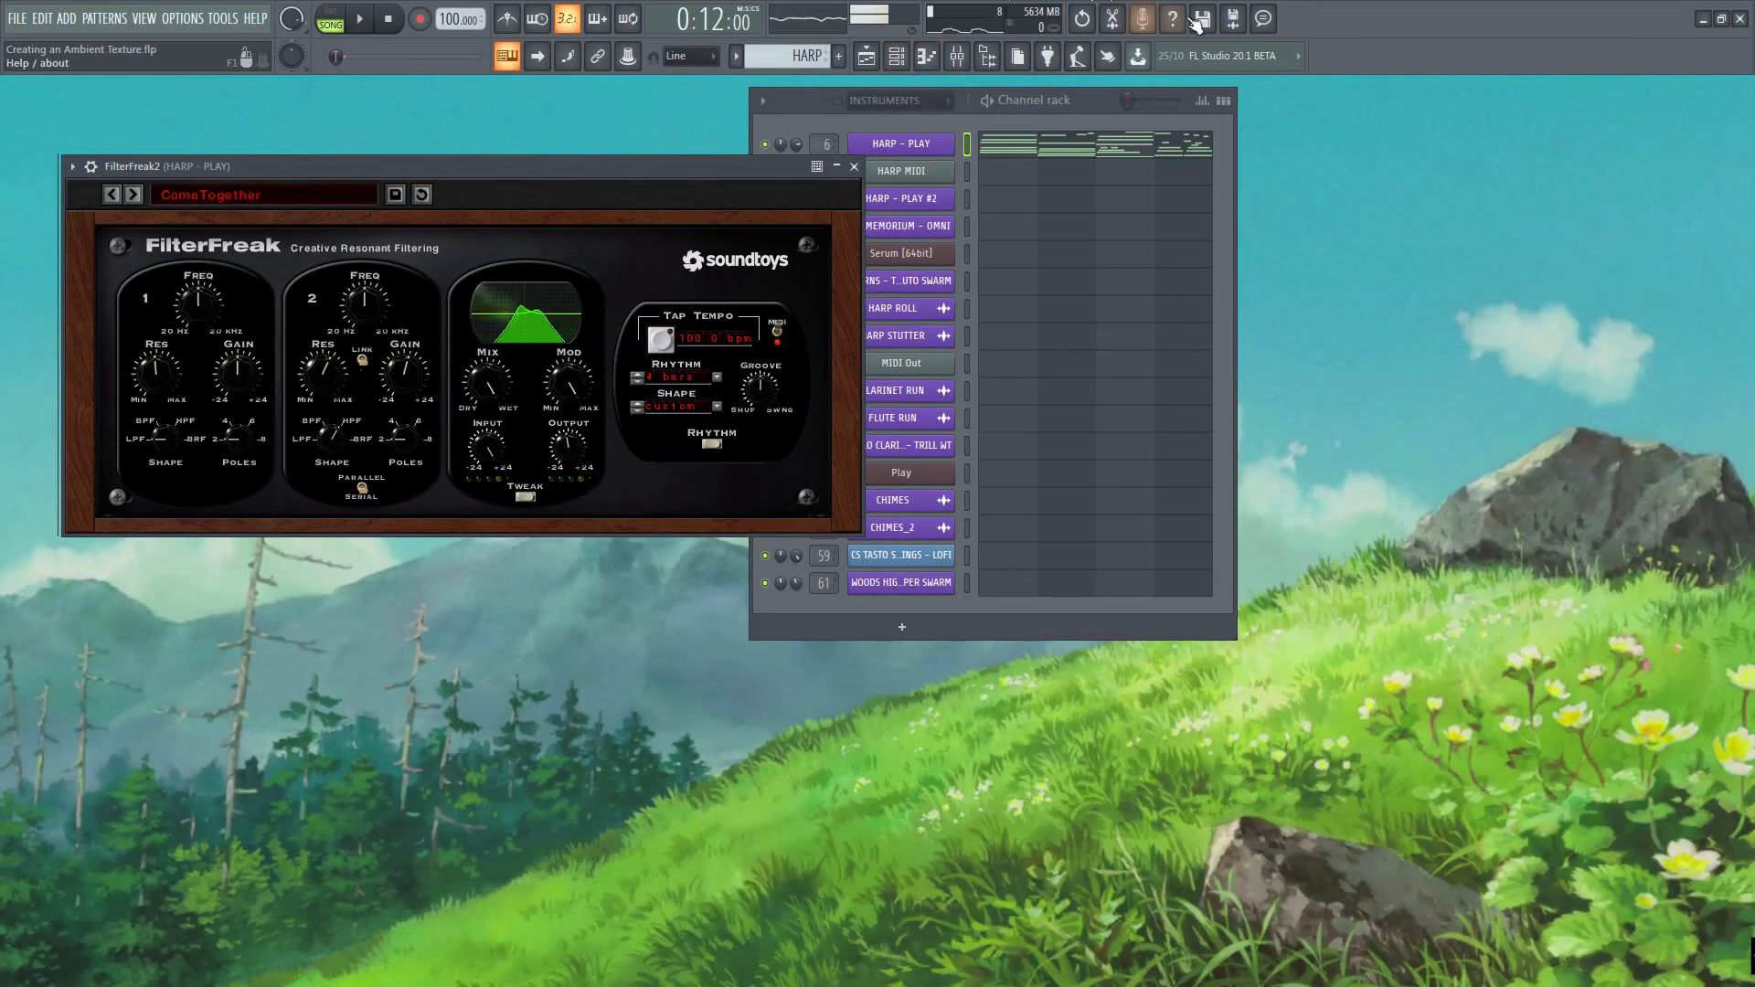
Step: Open the HARP - PLAY notes in the piano roll, examine the low chords and upper melody, and close it
click(967, 57)
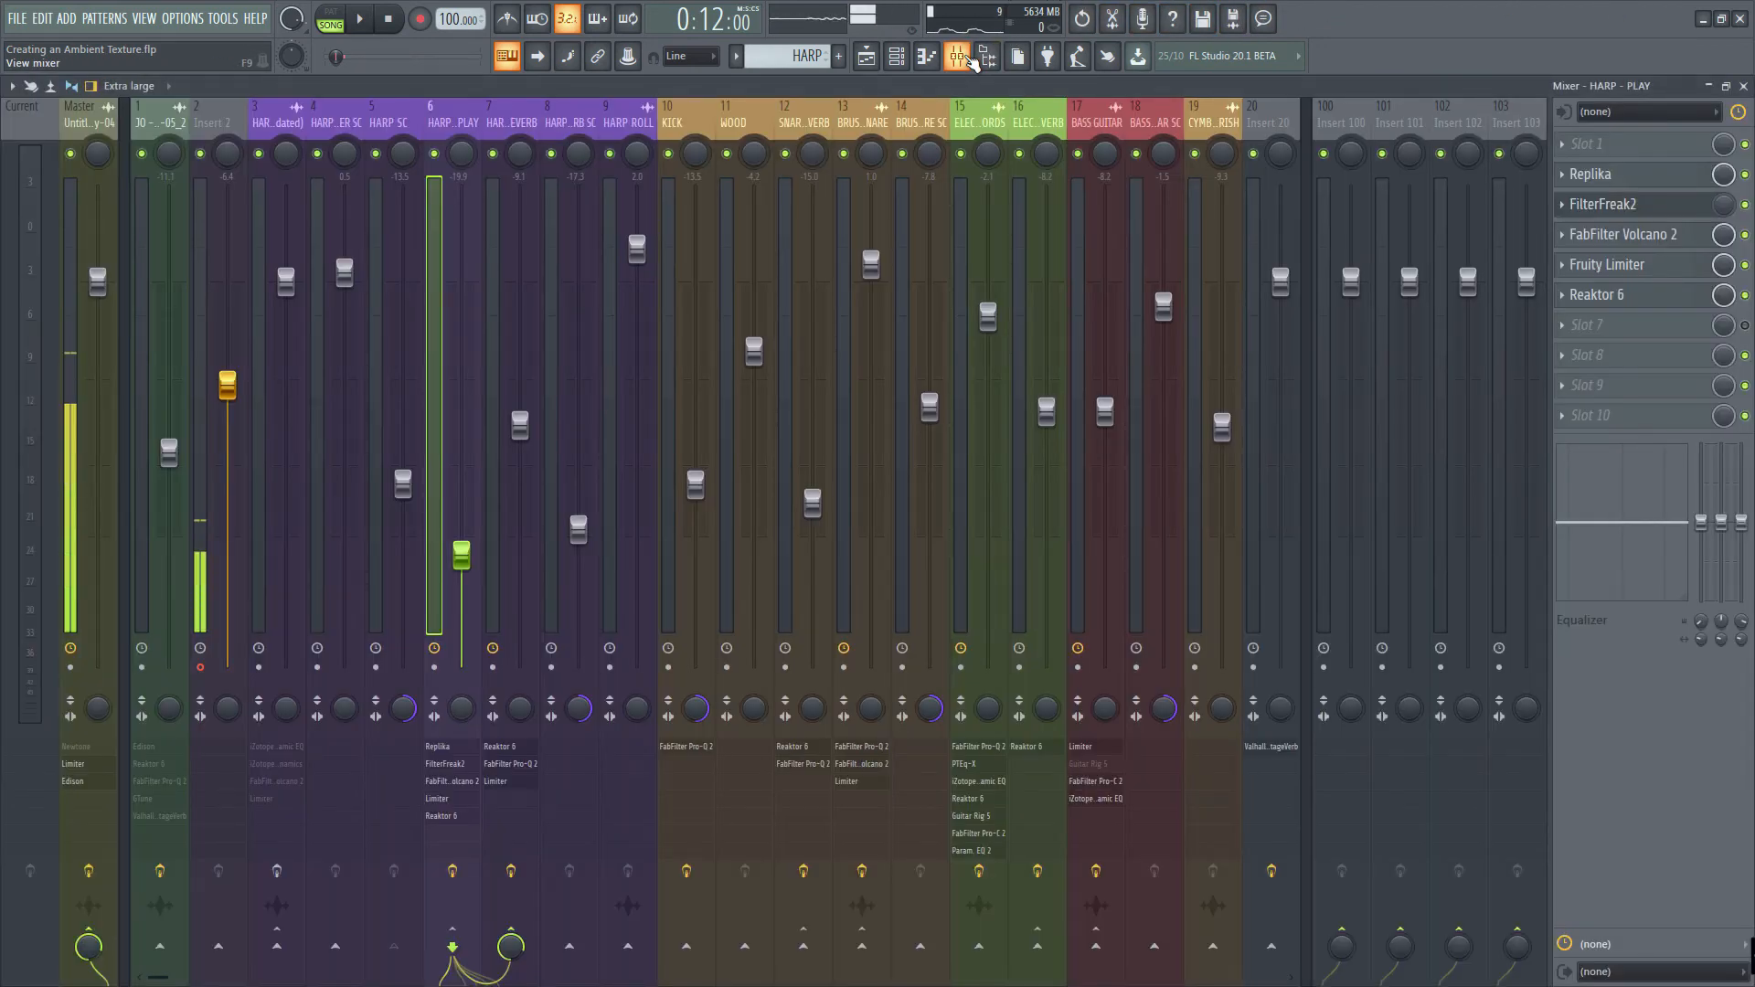
click(971, 58)
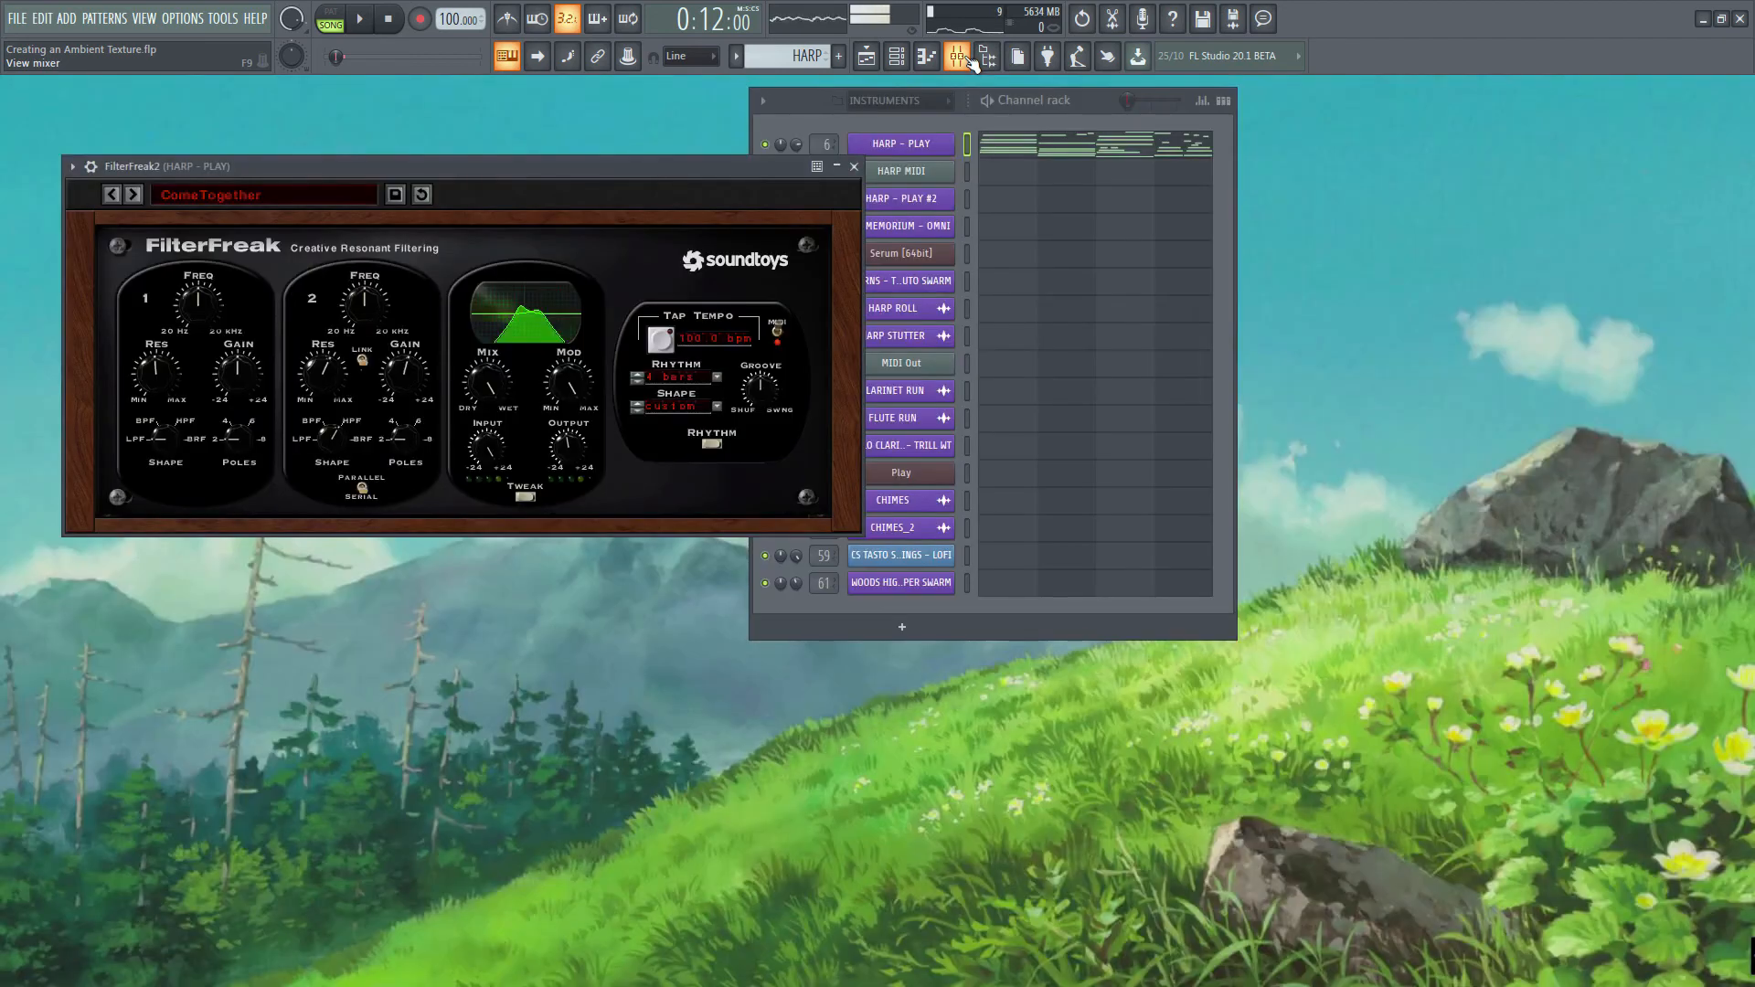
click(1028, 151)
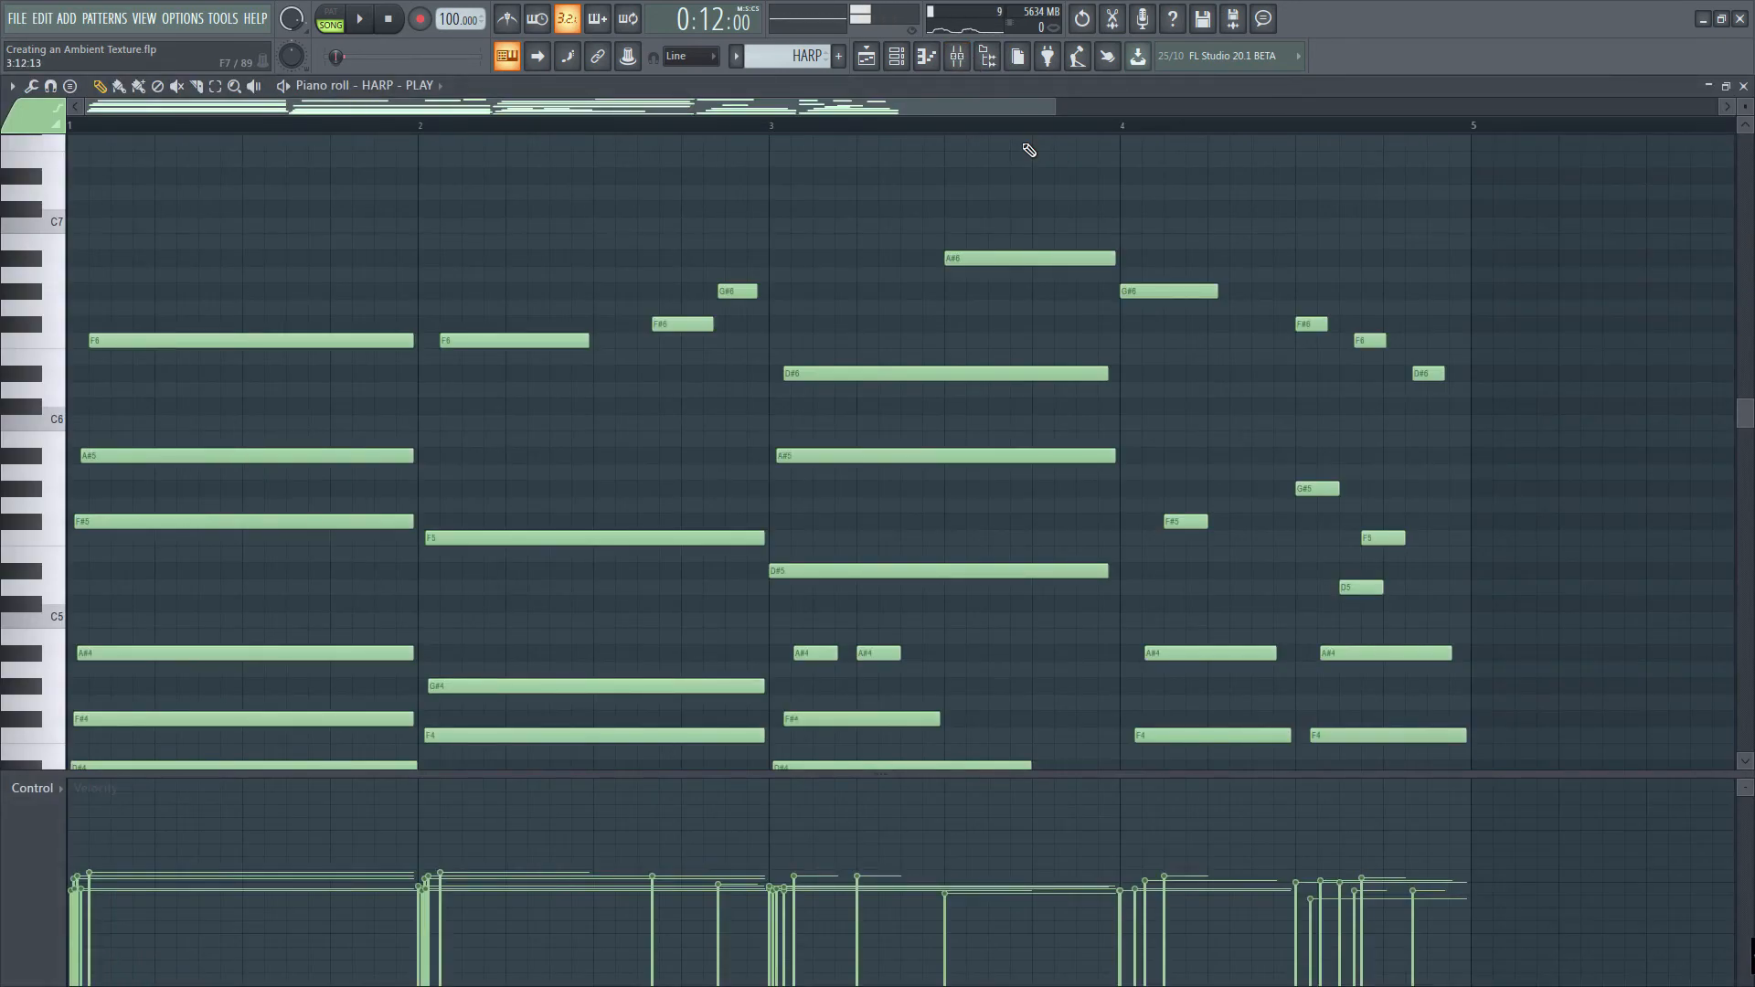
scroll(1029, 151, down, 3)
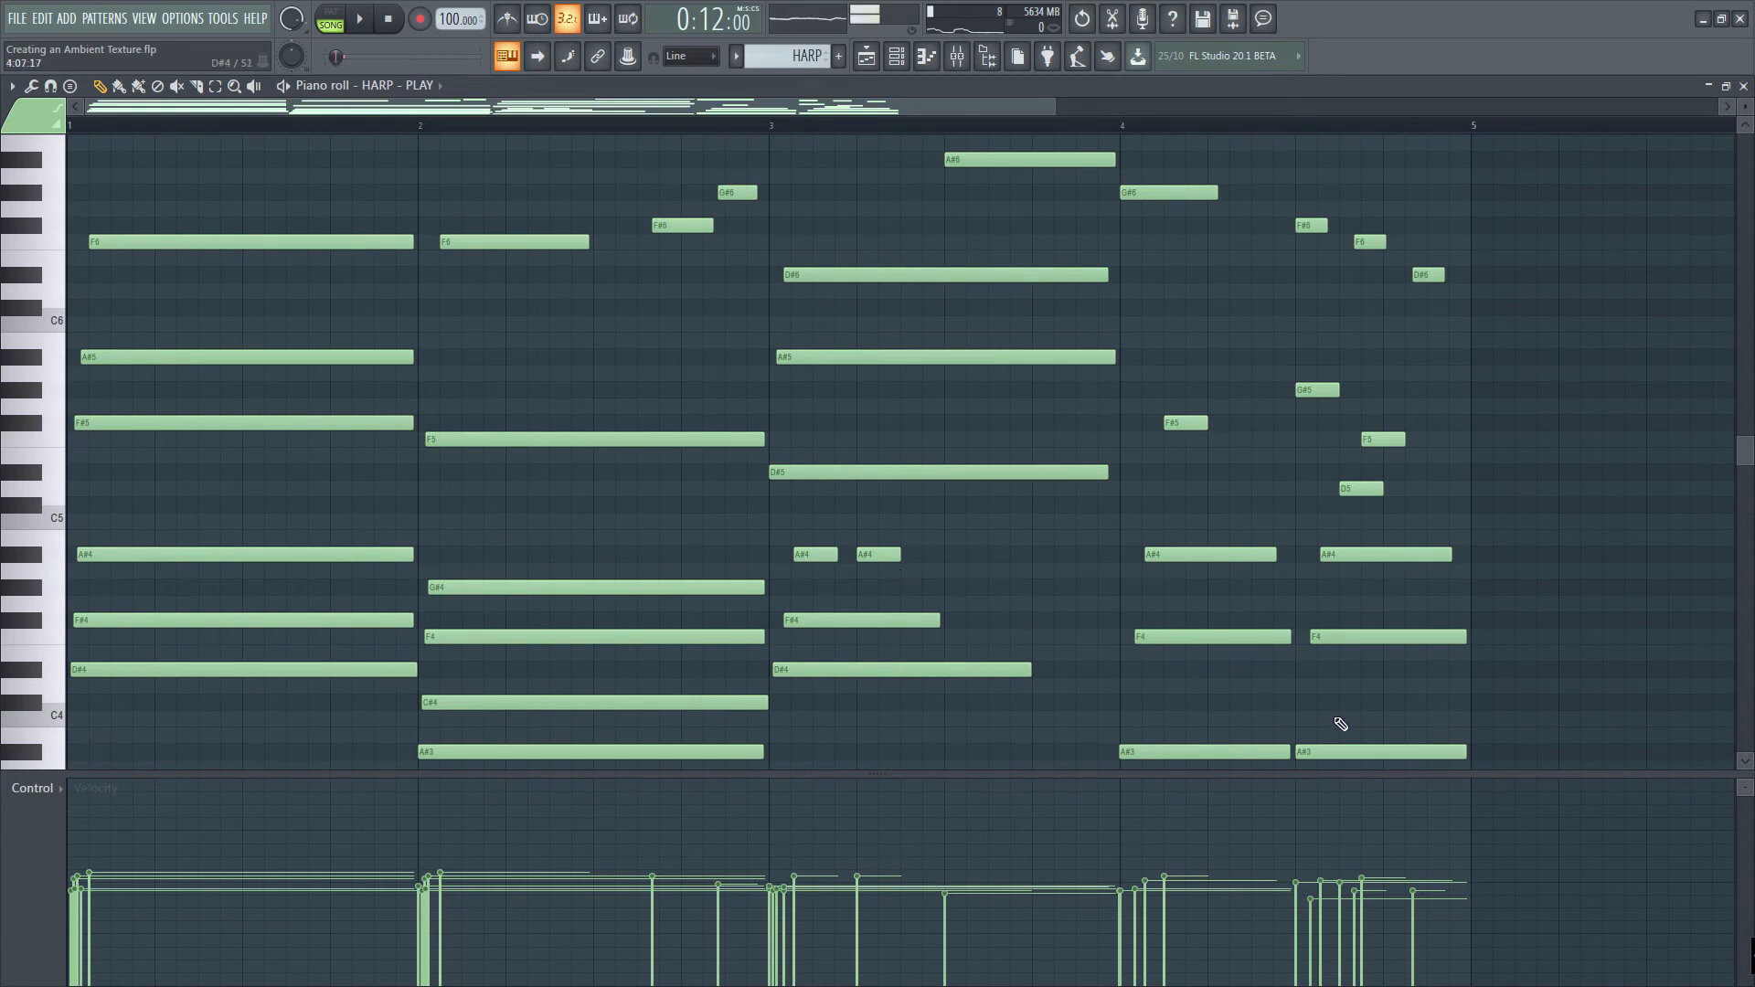
scroll(1278, 614, down, 2)
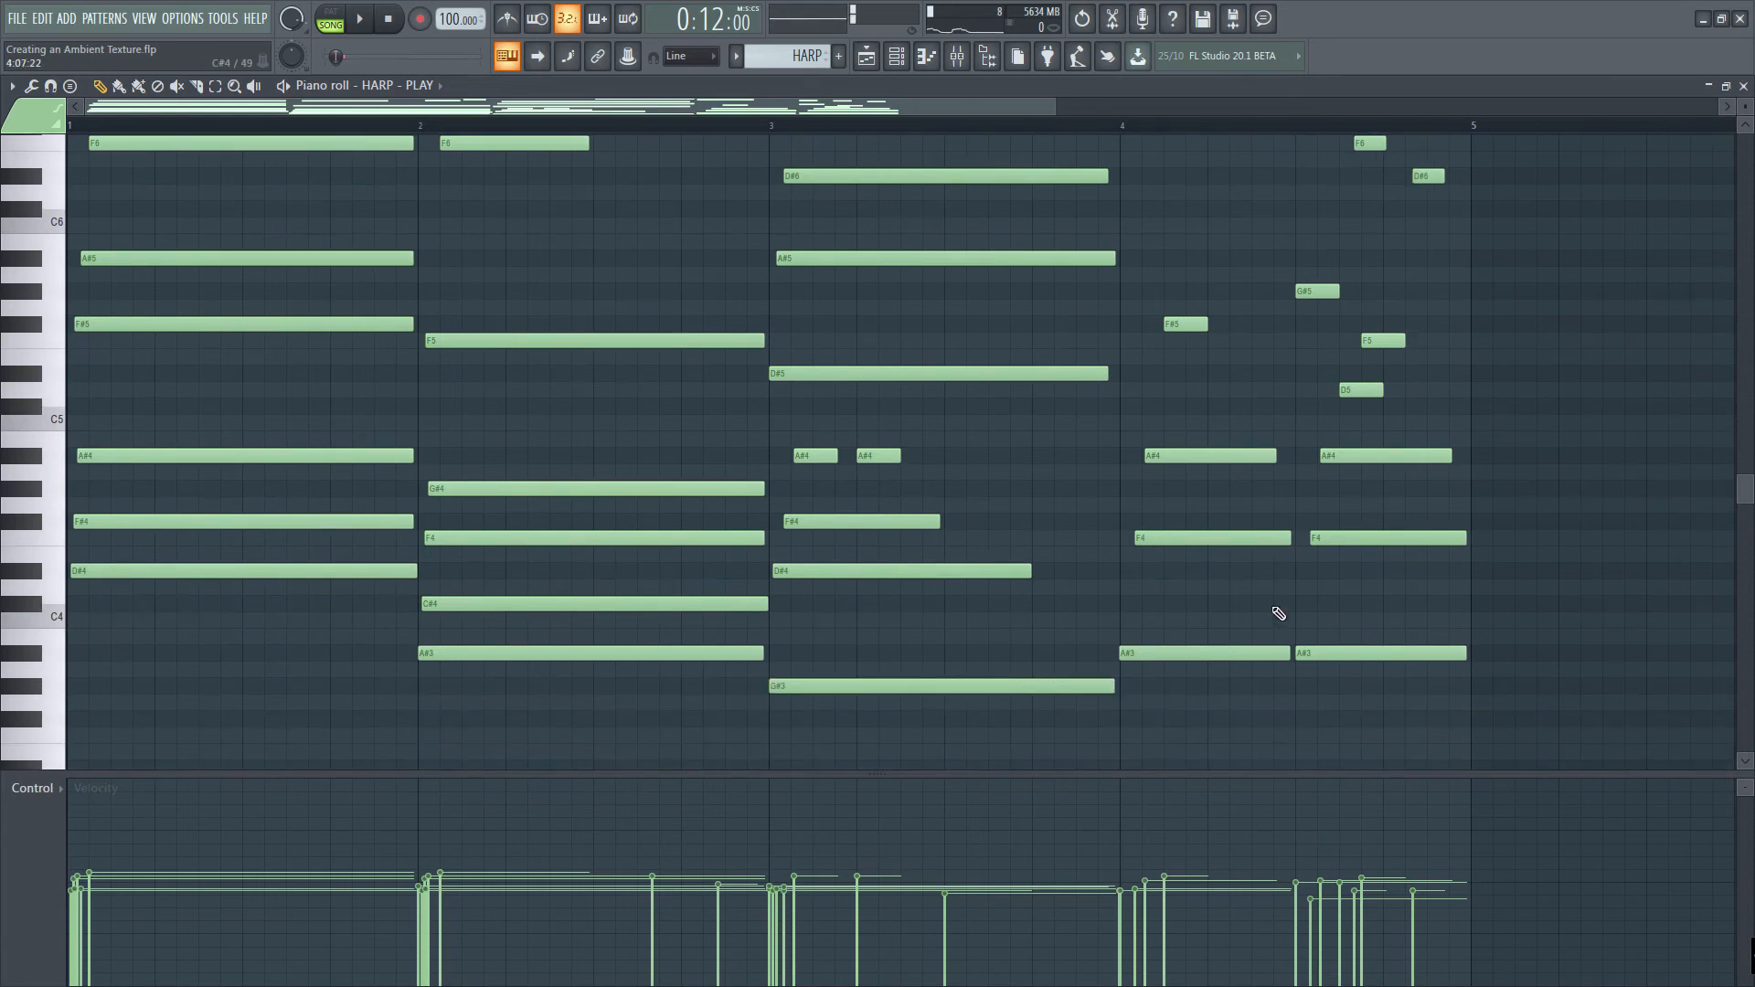
scroll(1279, 613, up, 7)
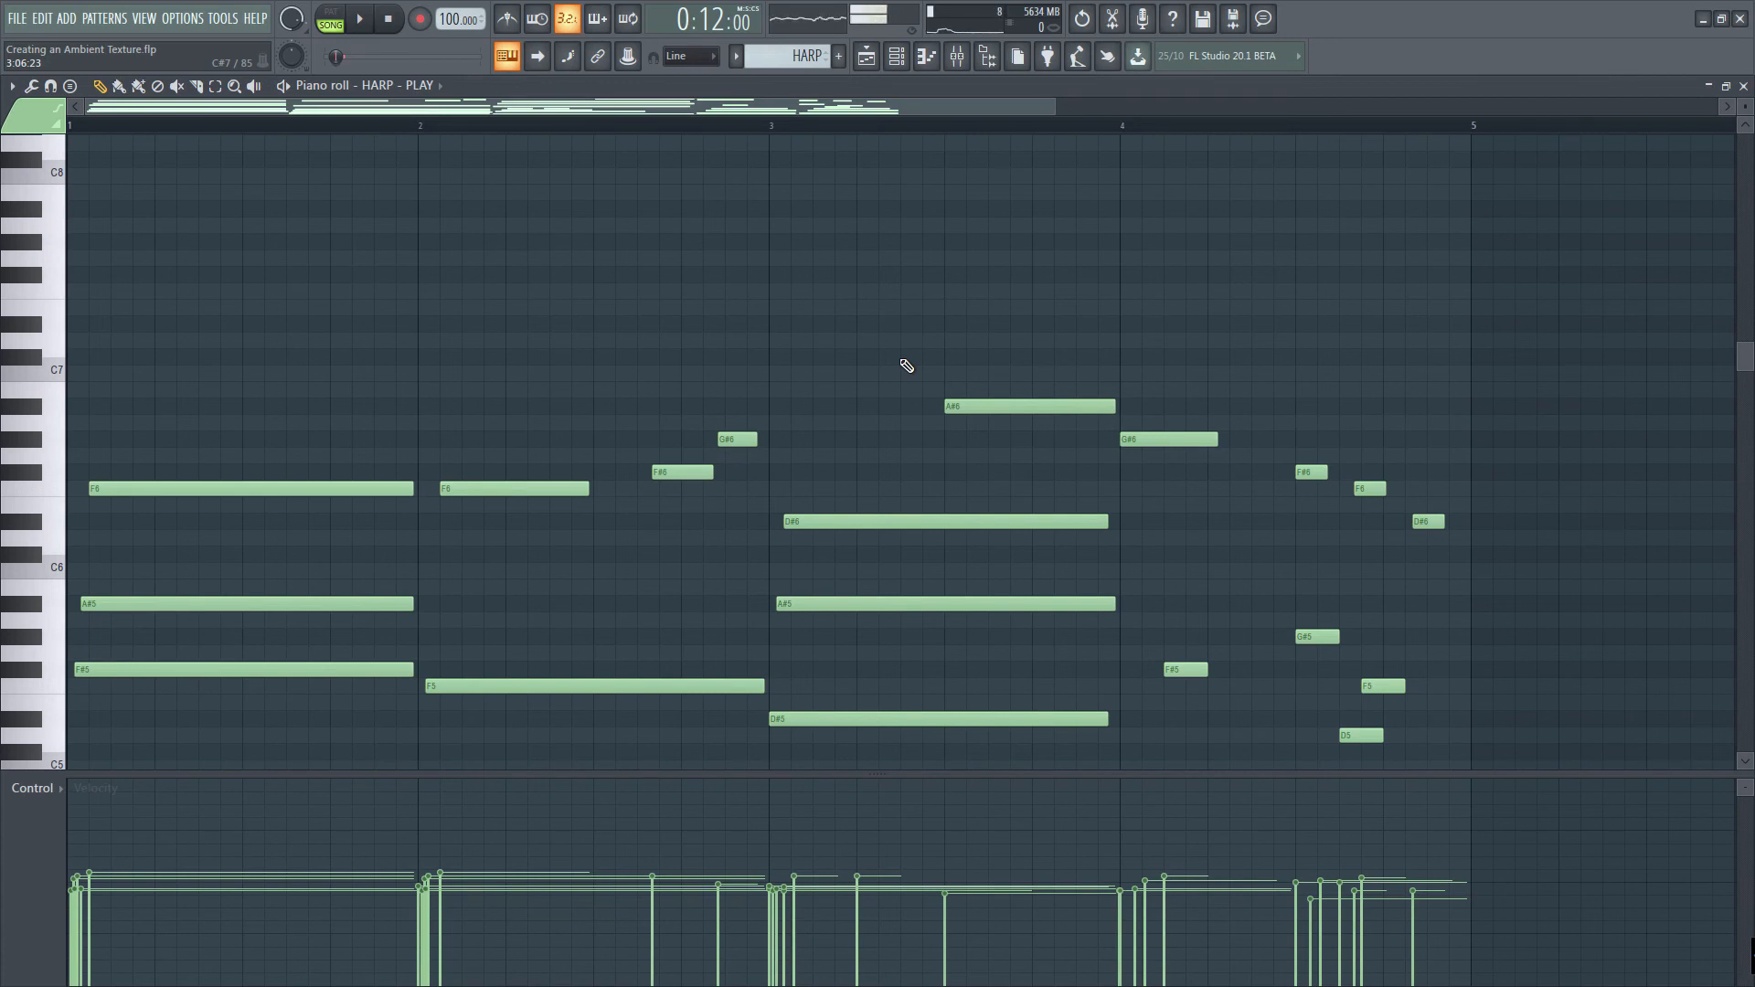
click(1743, 85)
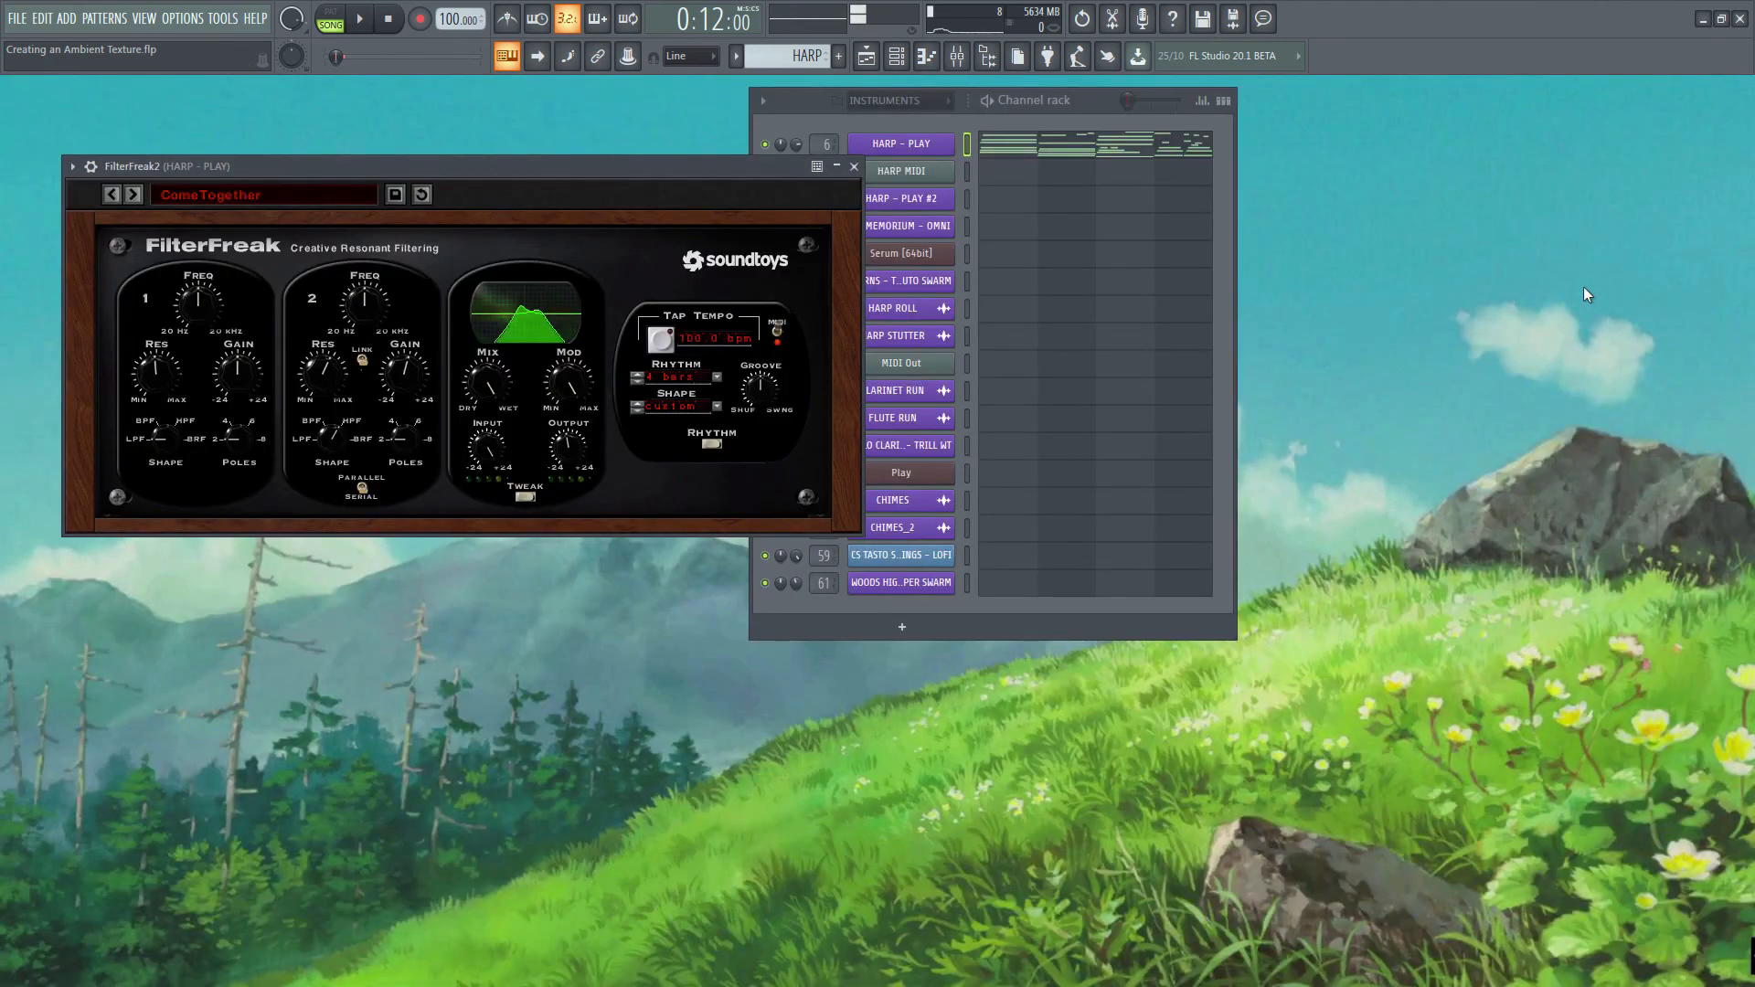